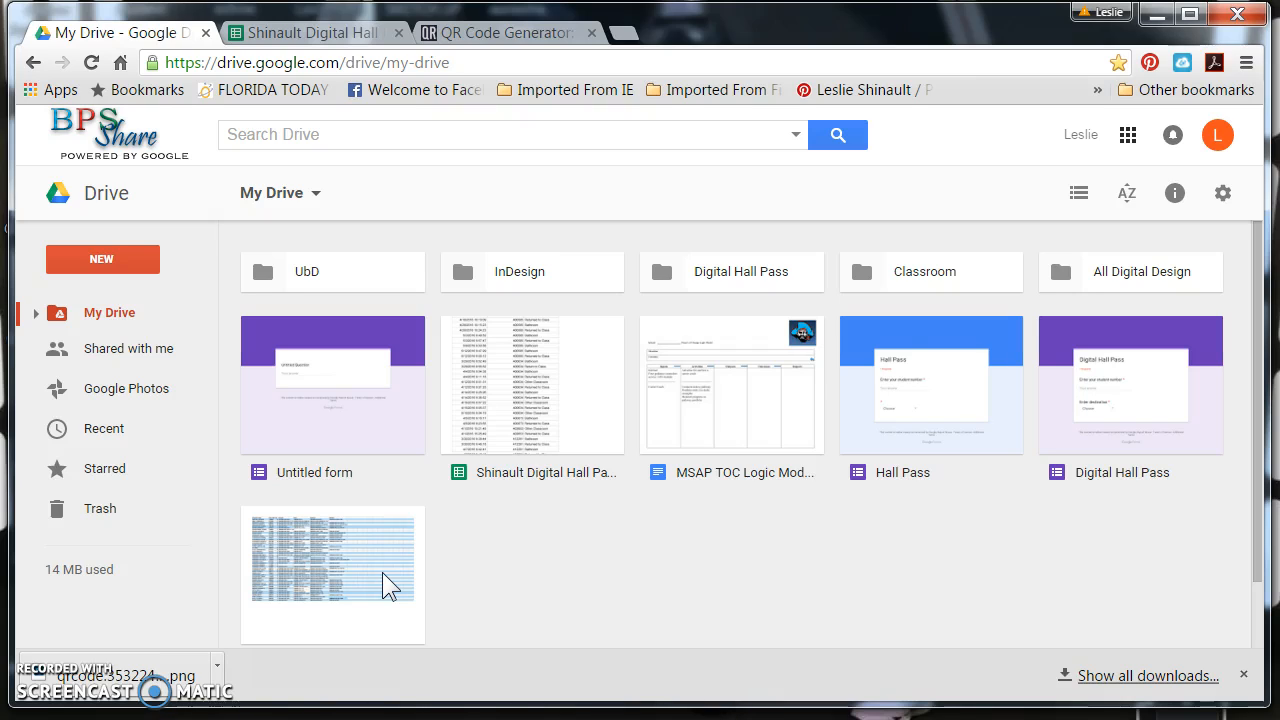
# Open Google Forms from the Google apps list and start a new blank form
pyautogui.click(1127, 140)
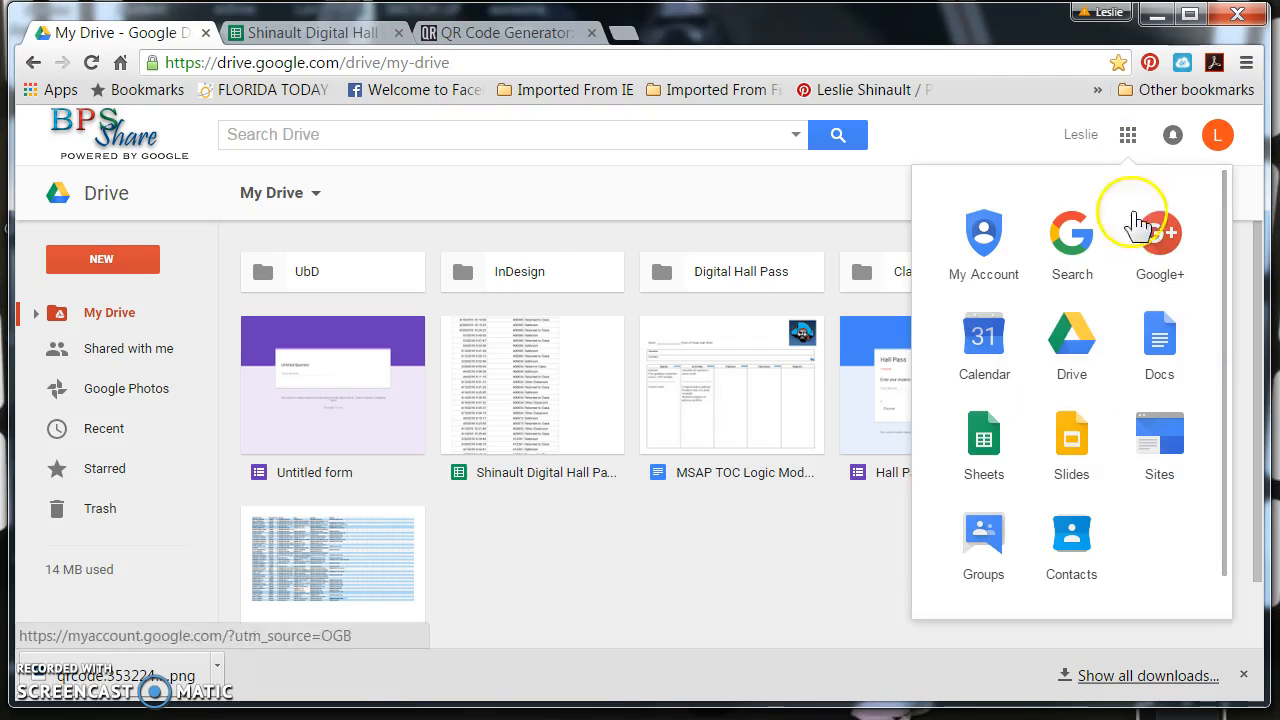
pyautogui.scroll(-3, 1128, 320)
pyautogui.scroll(-1, 1128, 325)
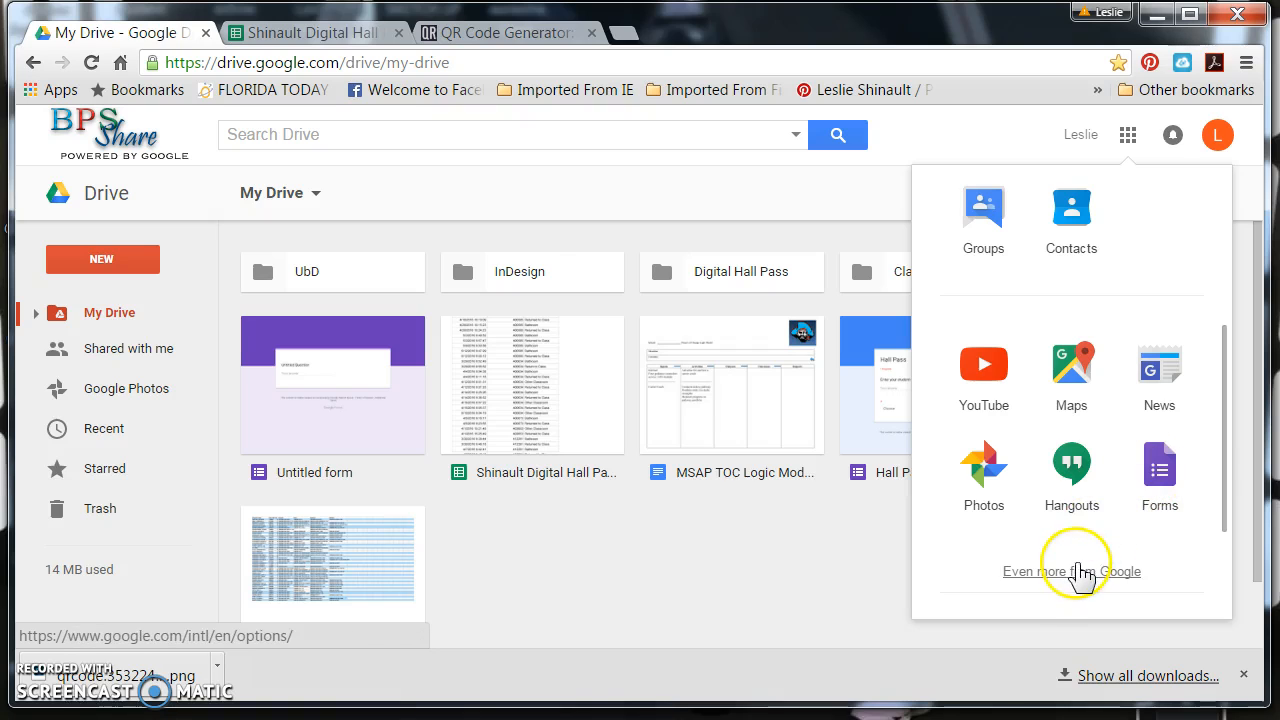
pyautogui.click(1159, 463)
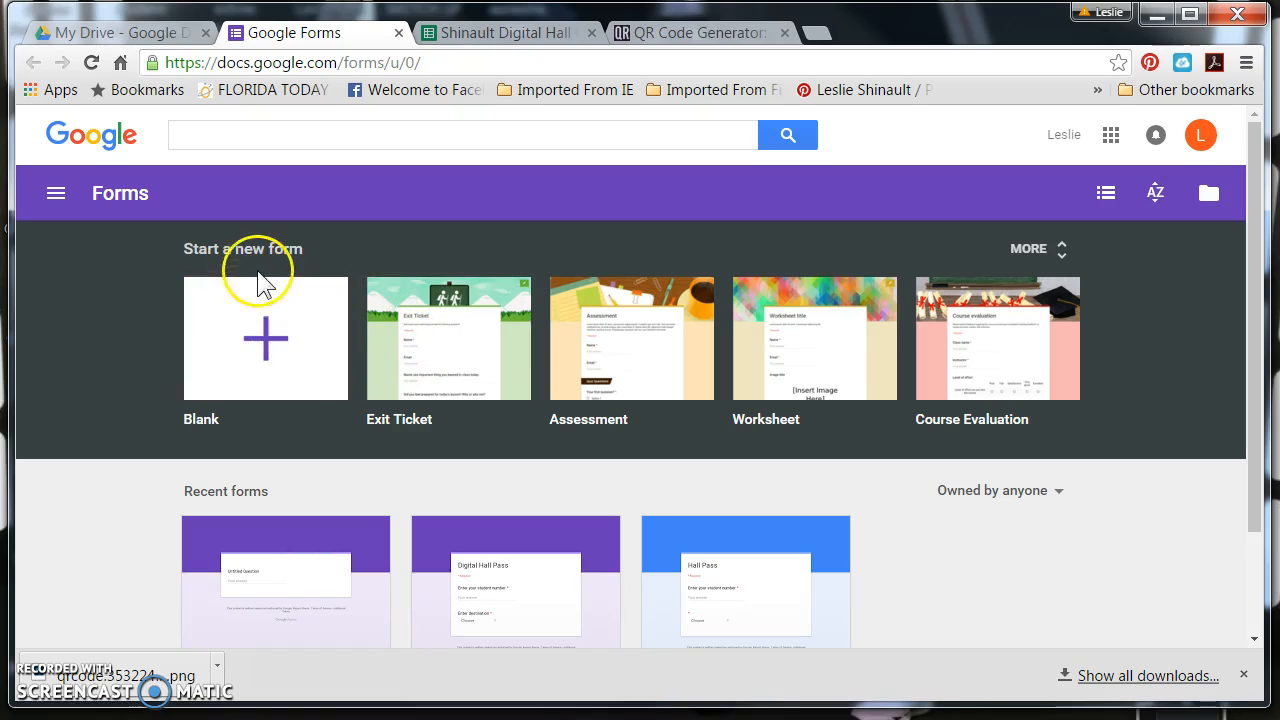
pyautogui.click(264, 343)
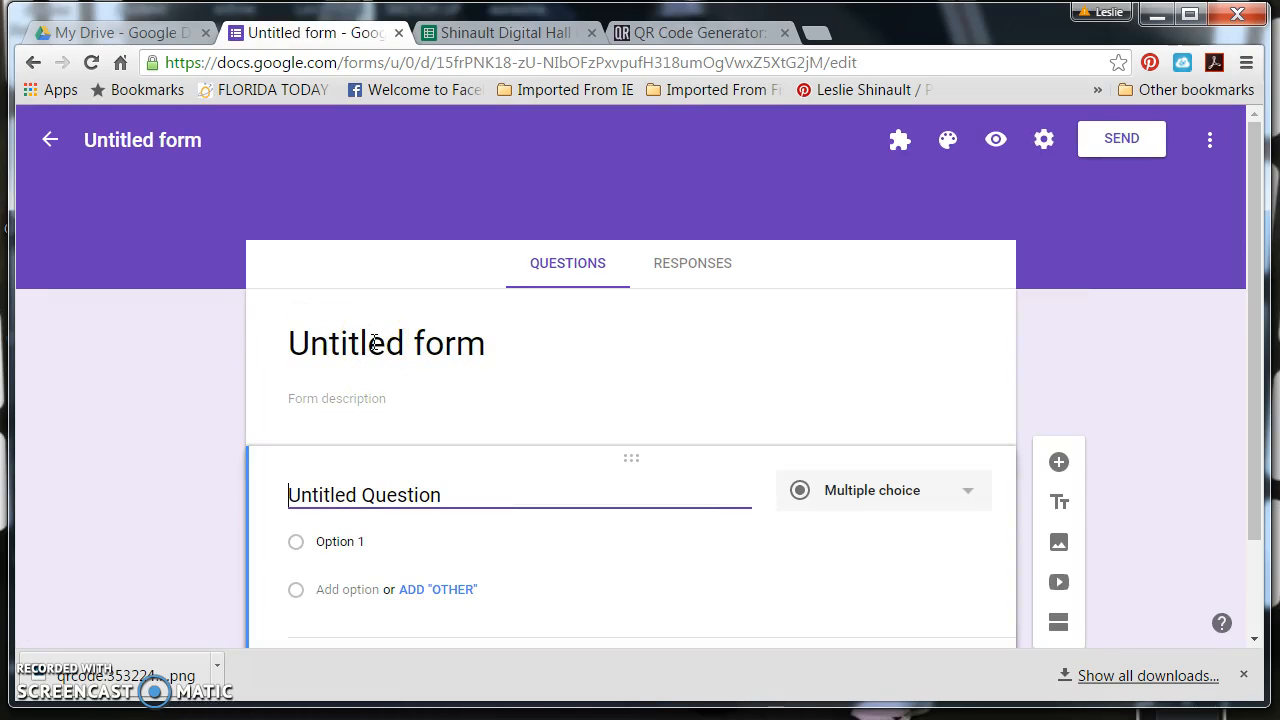
# Title the blank form "Hall Pass"
pyautogui.click(373, 343)
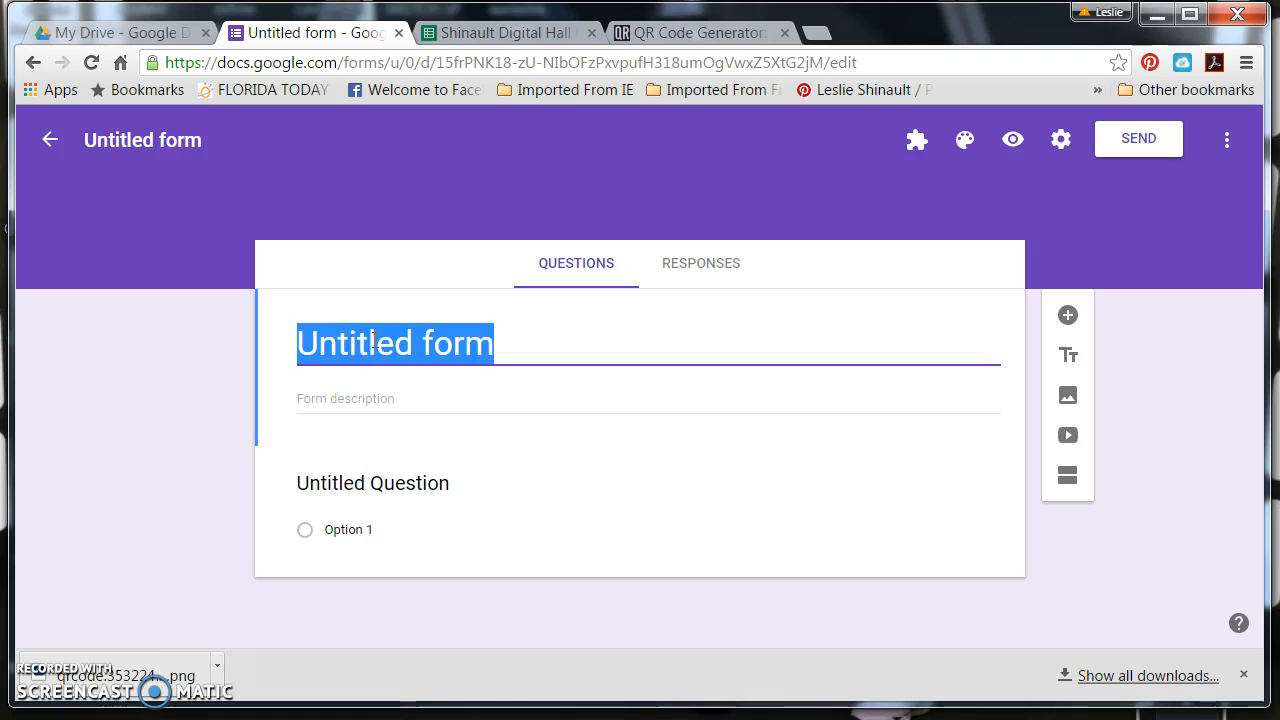
pyautogui.write('Hall OP')
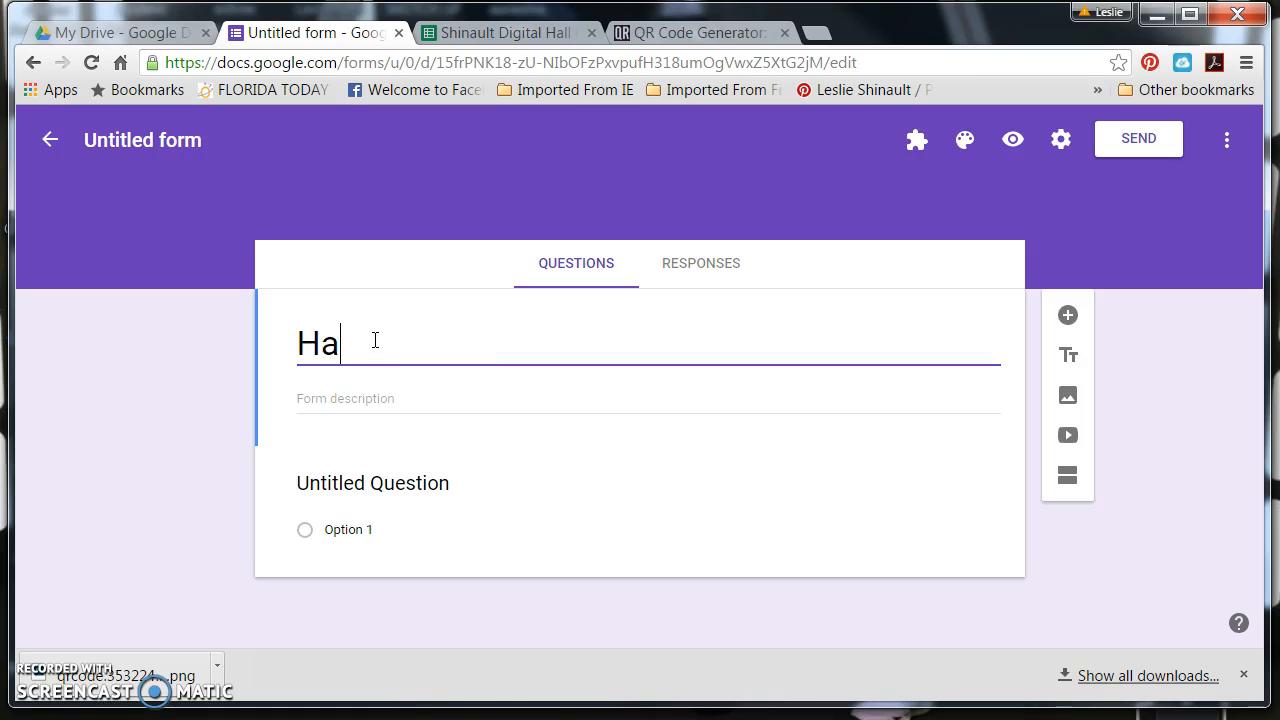
pyautogui.press('BackSpace')
pyautogui.press('BackSpace')
pyautogui.write('Pass')
# Turn the untitled question into a required short-answer question named "Student Number"
pyautogui.click(411, 471)
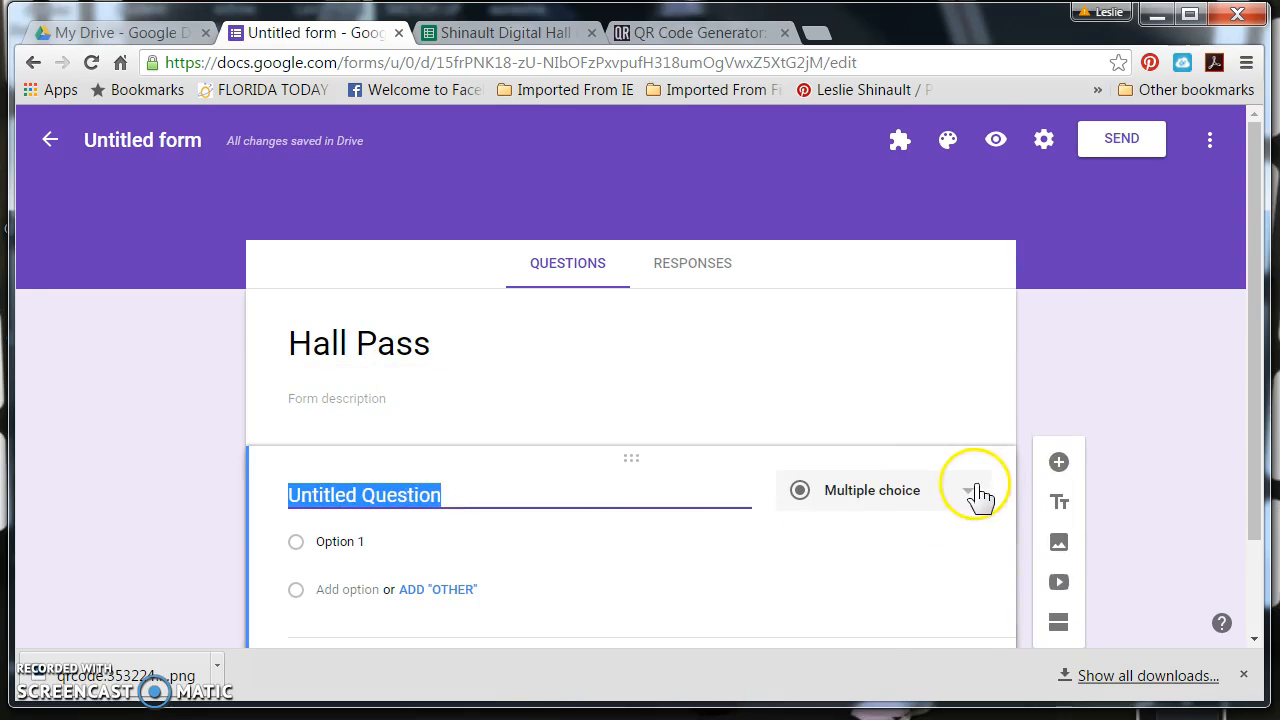
pyautogui.click(977, 491)
pyautogui.click(895, 390)
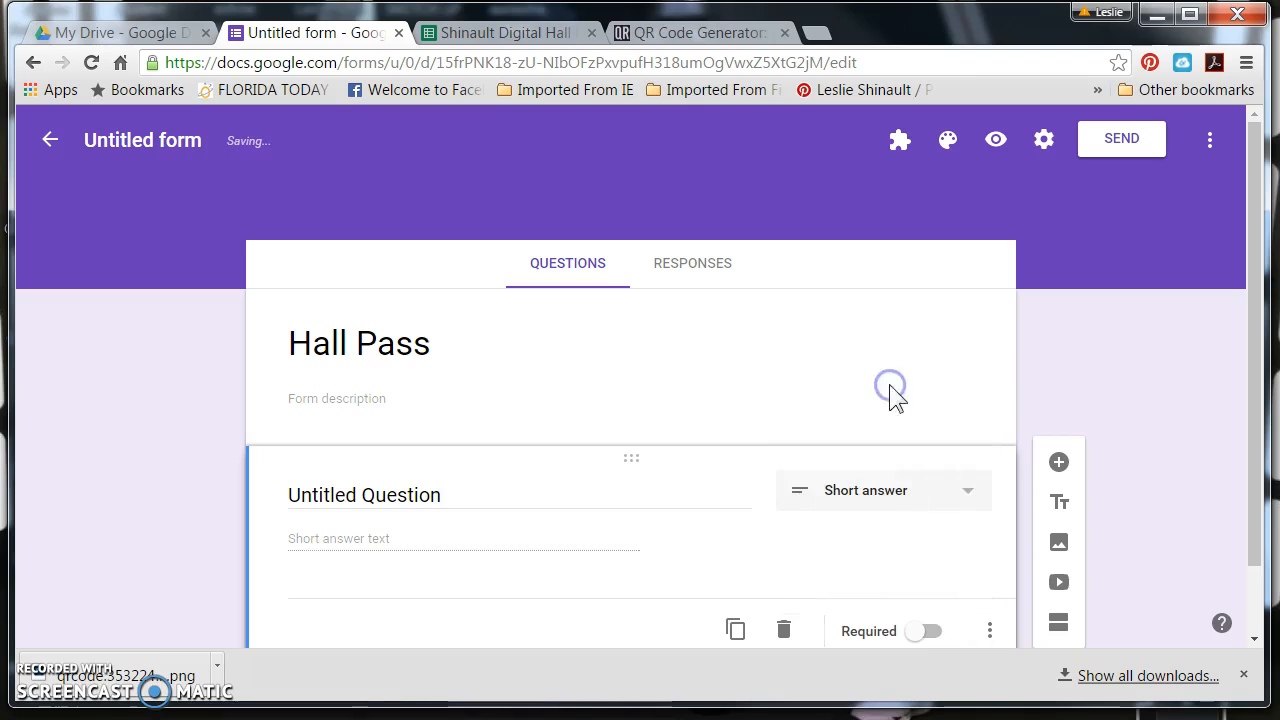
pyautogui.click(386, 493)
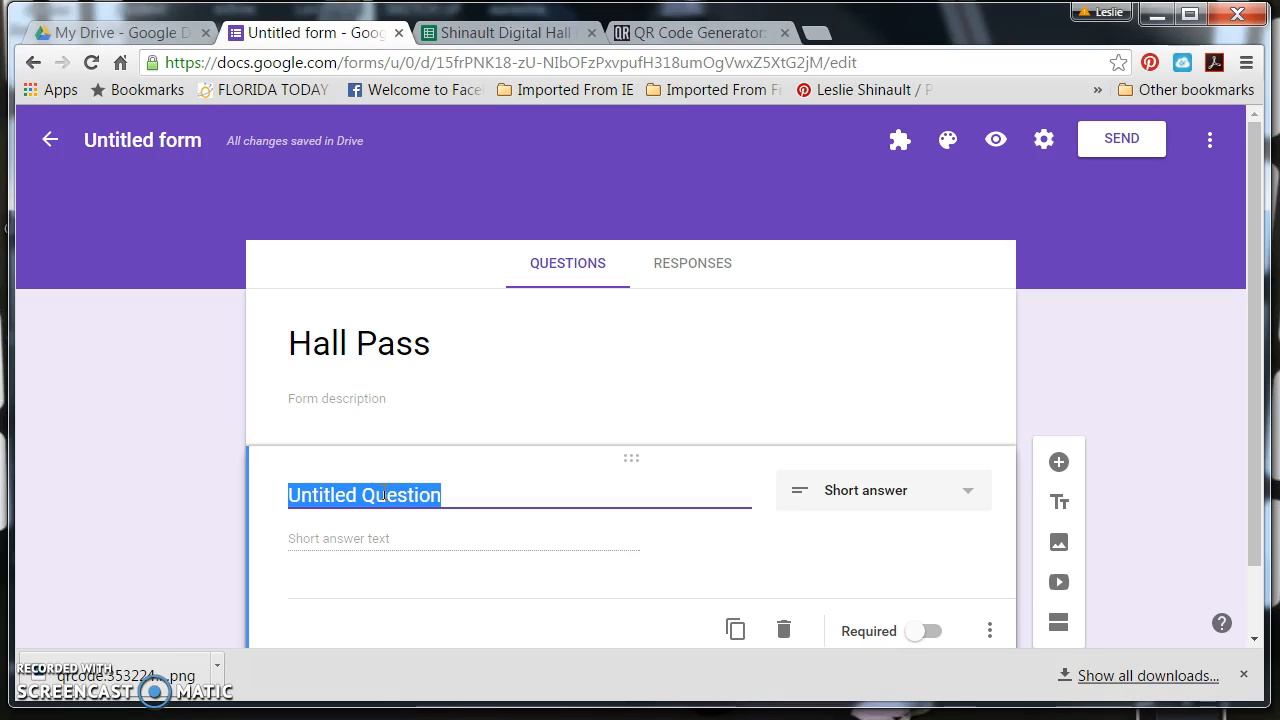
pyautogui.write('Stu')
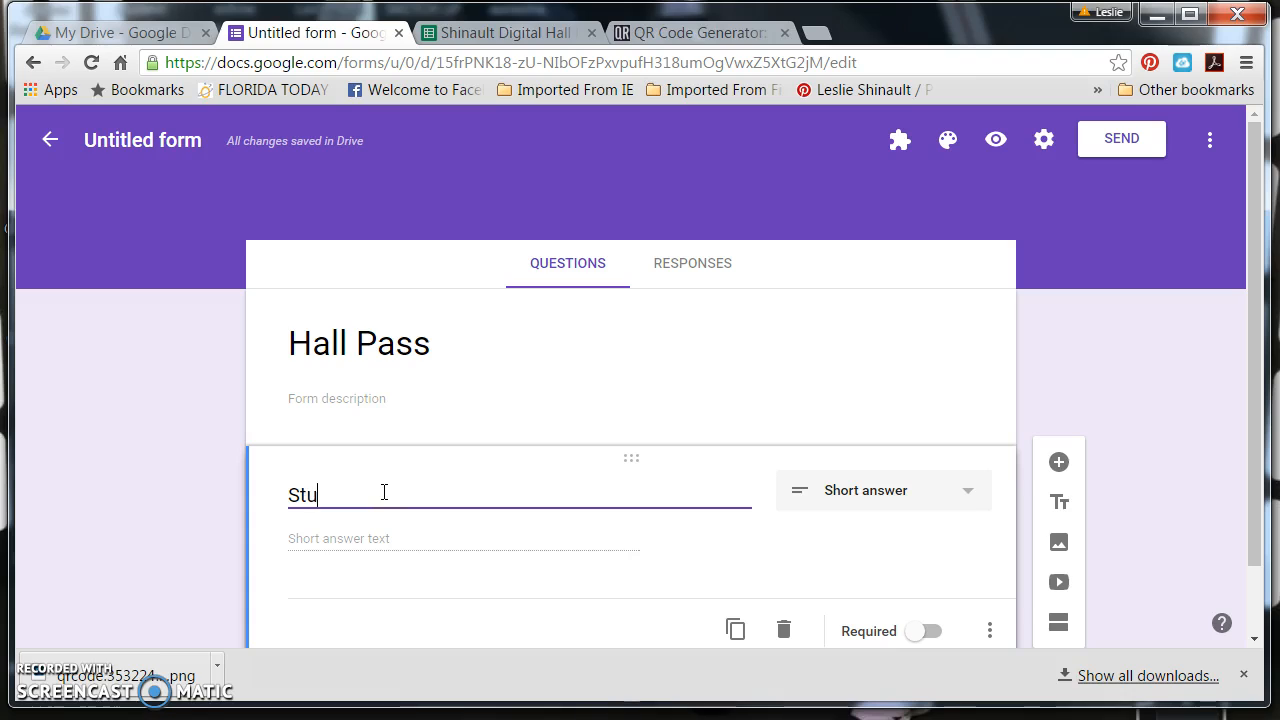
pyautogui.write('dent Number')
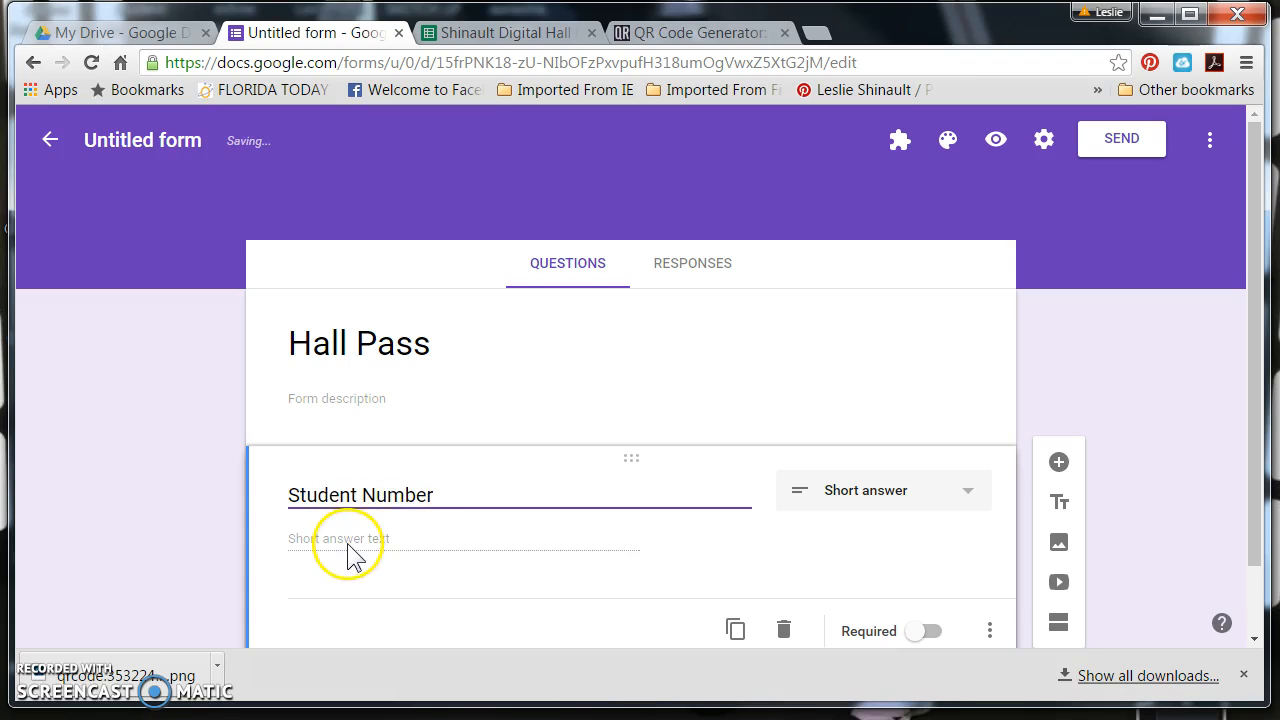
pyautogui.scroll(-1, 350, 555)
pyautogui.click(910, 553)
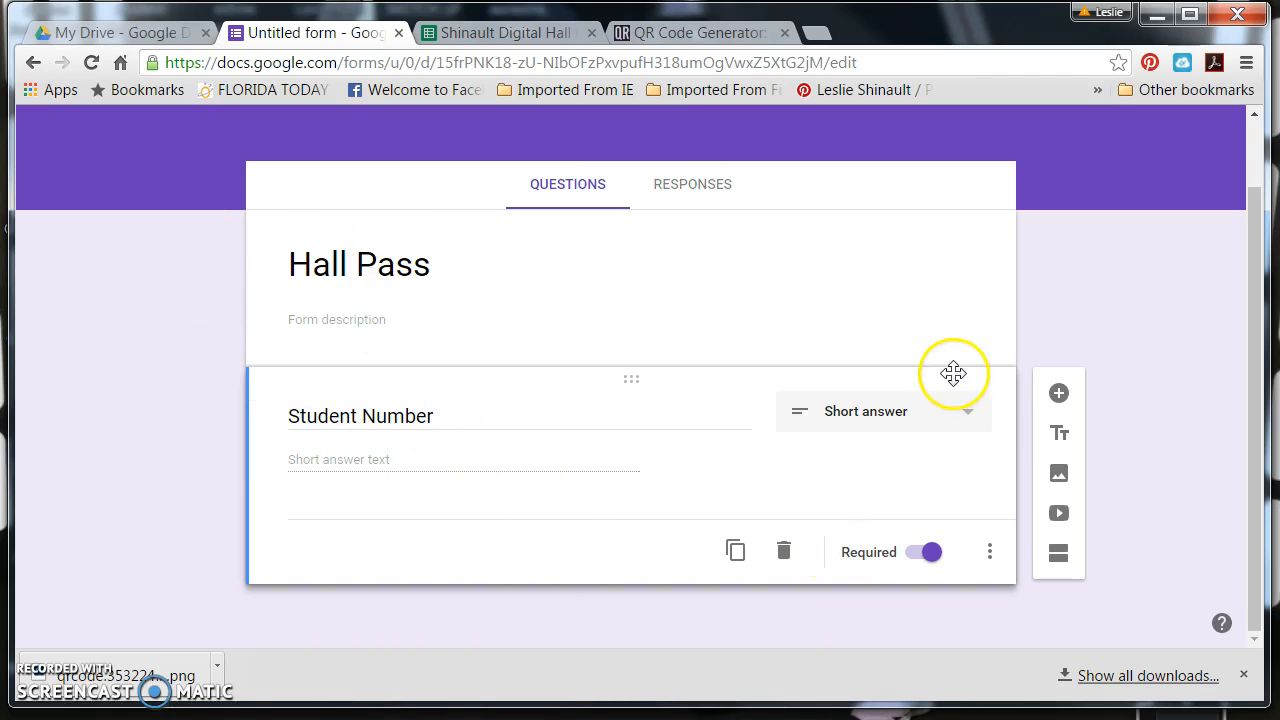
# Add a dropdown question below Student Number with the text "Where are you going?"
pyautogui.click(1059, 395)
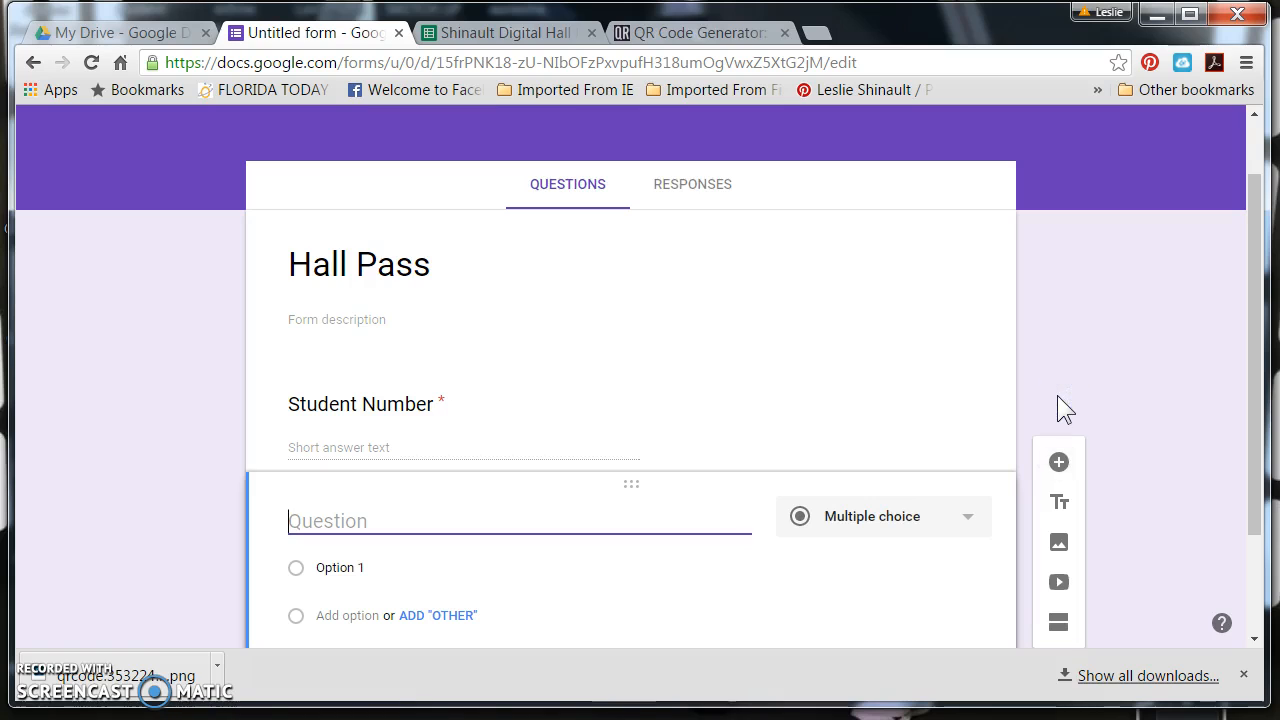
pyautogui.click(898, 520)
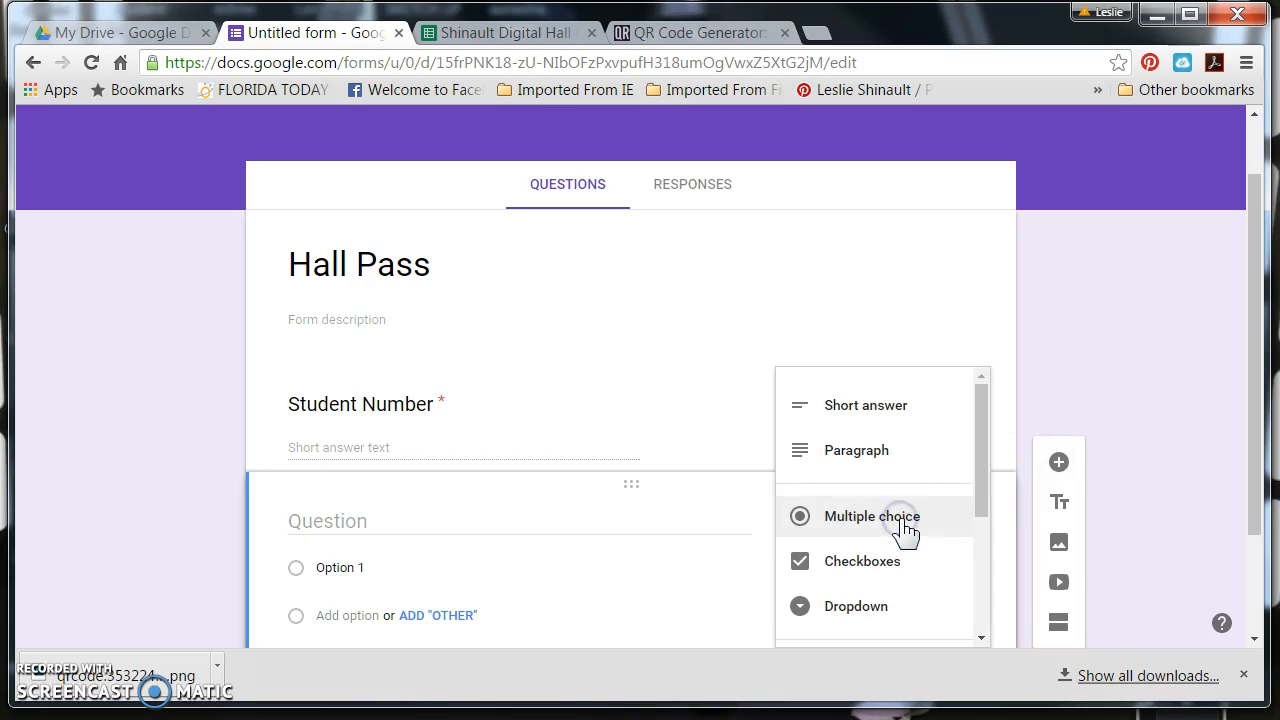
pyautogui.click(880, 610)
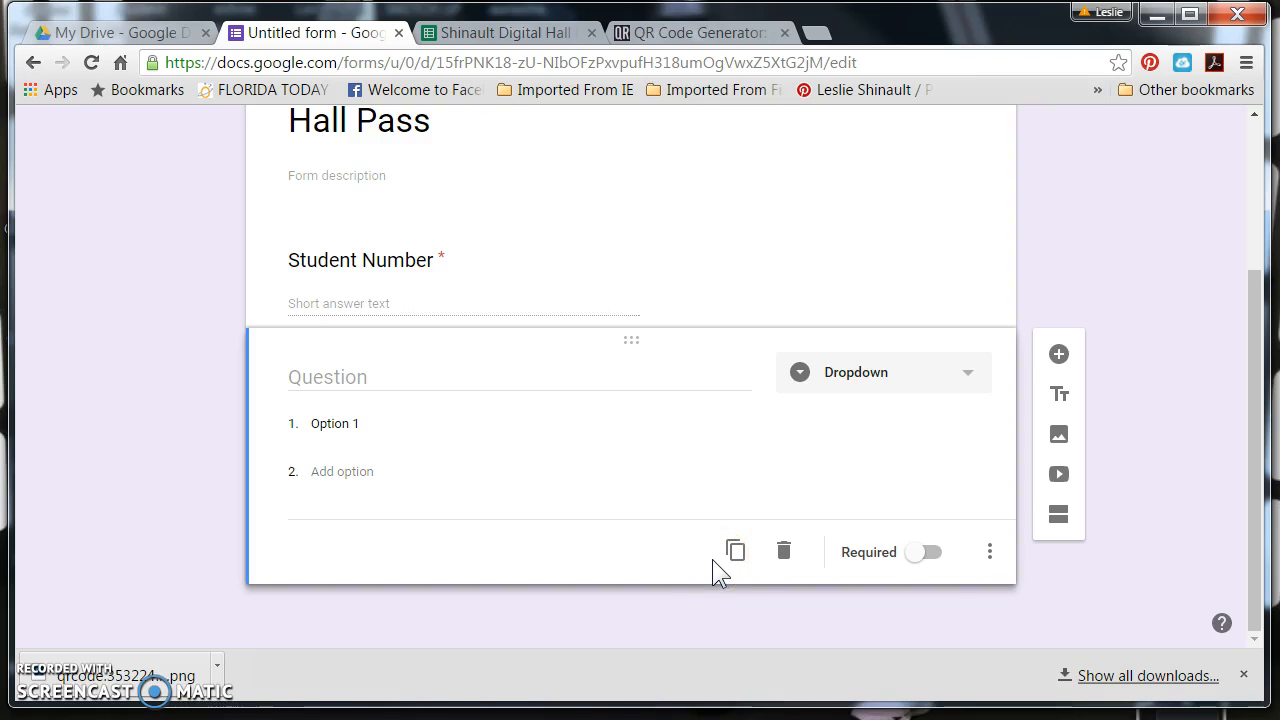
pyautogui.click(322, 382)
pyautogui.write('Where are yo')
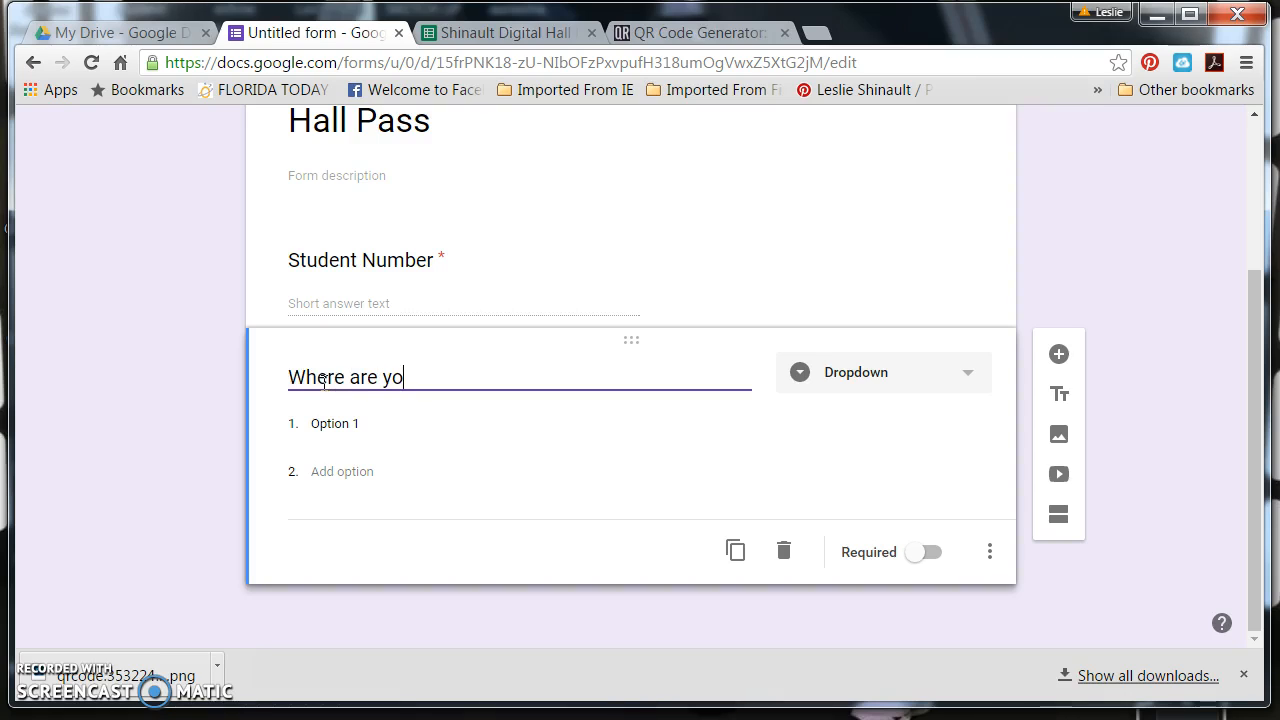
pyautogui.write('u going?')
# Enter "Bathroom" and "Front Office" as the first two options of the destination dropdown
pyautogui.click(338, 425)
pyautogui.write('Bathroom')
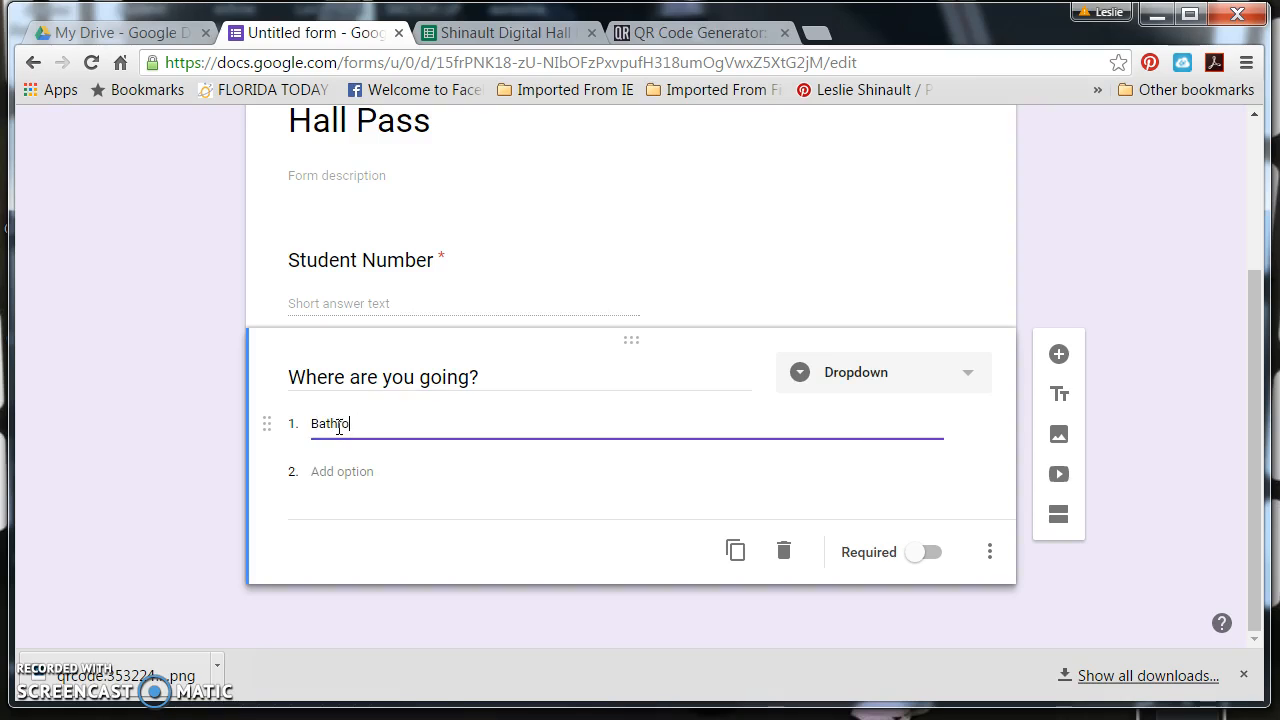
pyautogui.click(348, 478)
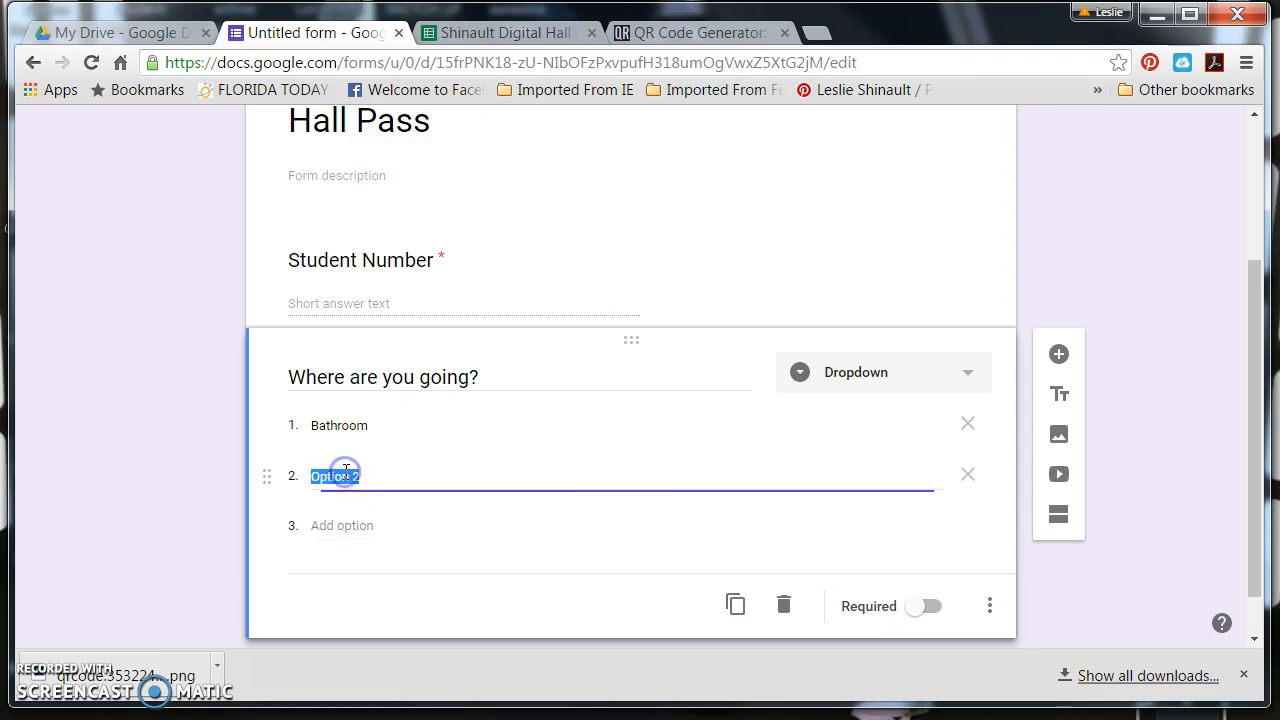
pyautogui.write('Front Office')
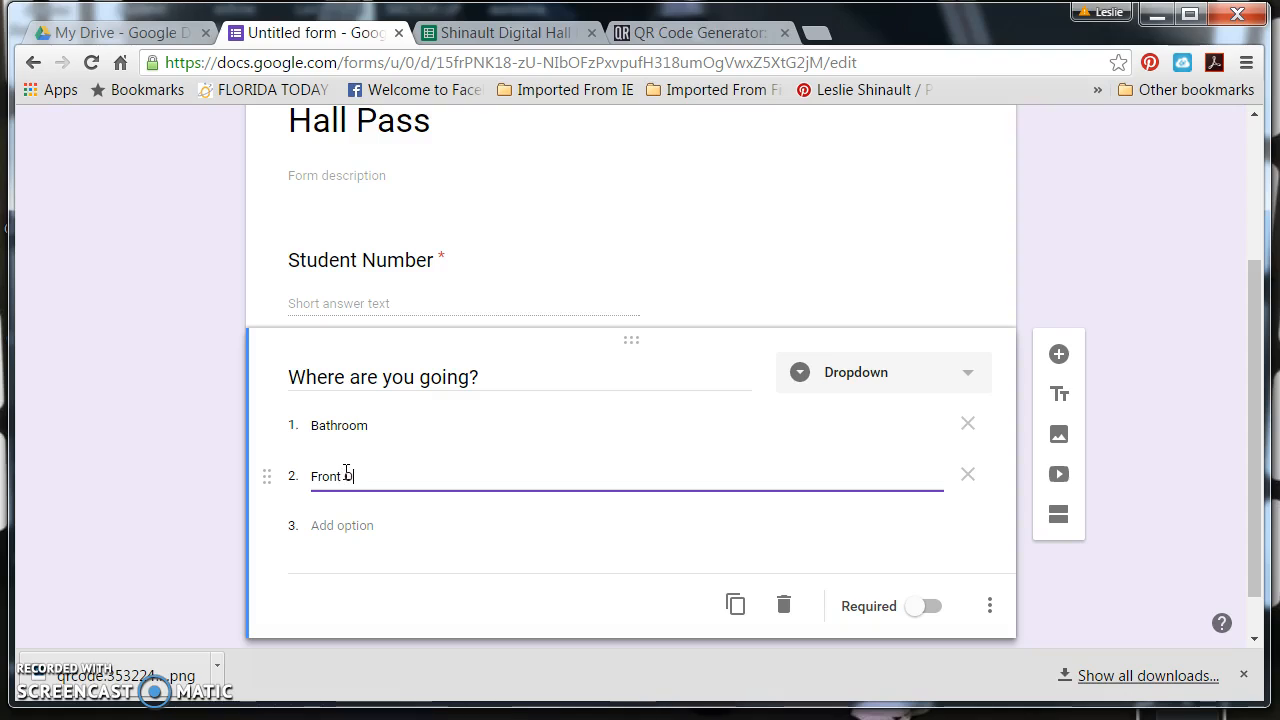
# Add "Other classroom" and "Return to Class" as the third and fourth options of the destination dropdown
pyautogui.click(356, 526)
pyautogui.write('Other')
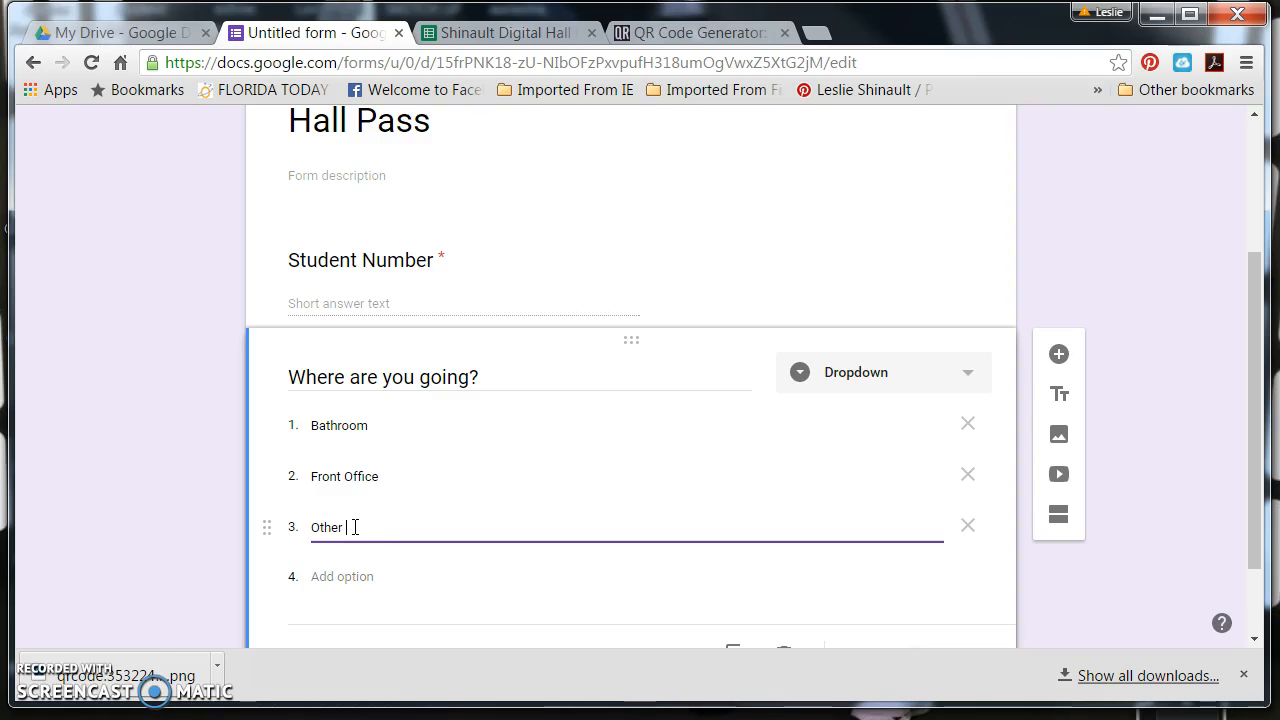
pyautogui.write(' classroom')
pyautogui.click(355, 577)
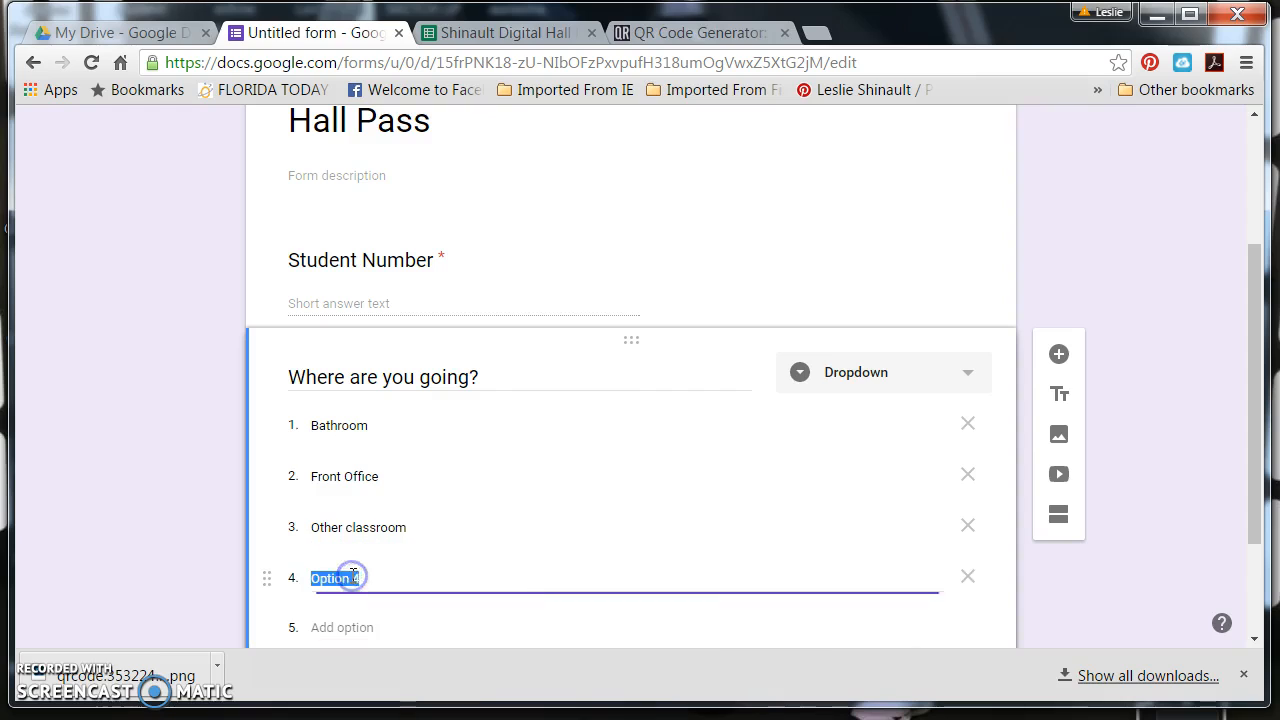
pyautogui.write('Retu')
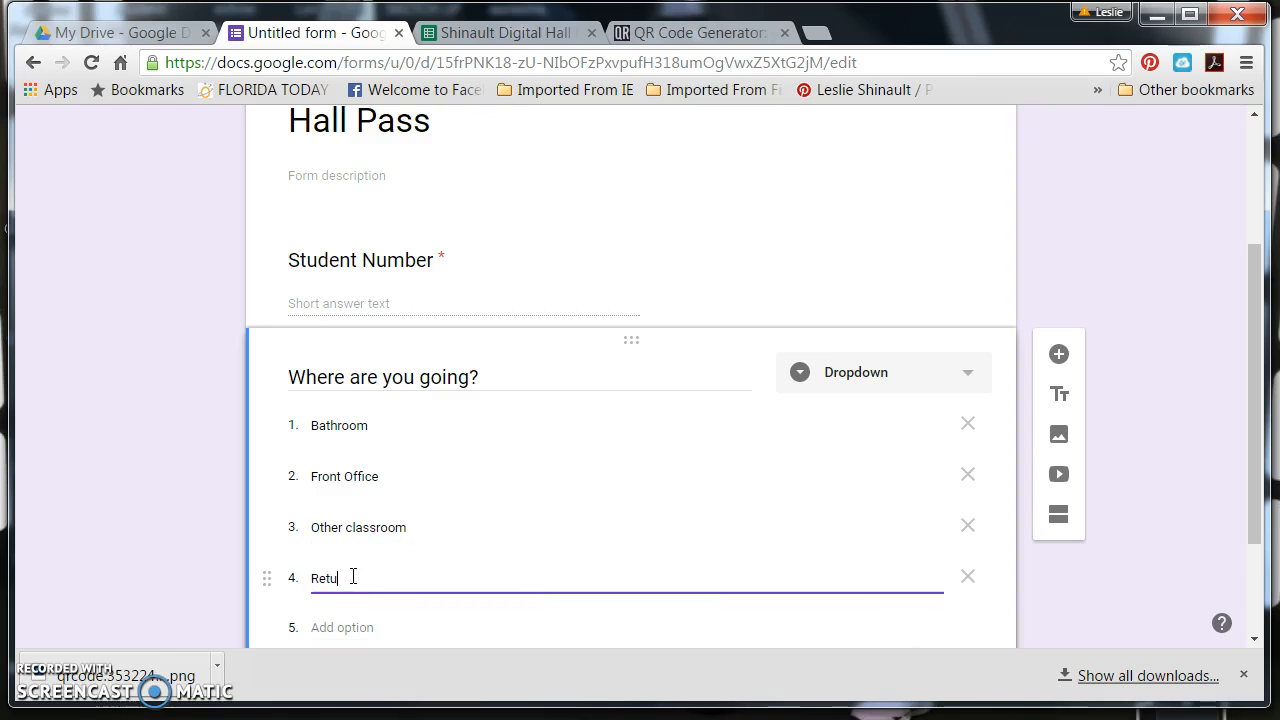
pyautogui.write('rn to Class')
# Make the "Where are you going?" question required
pyautogui.scroll(-1, 485, 590)
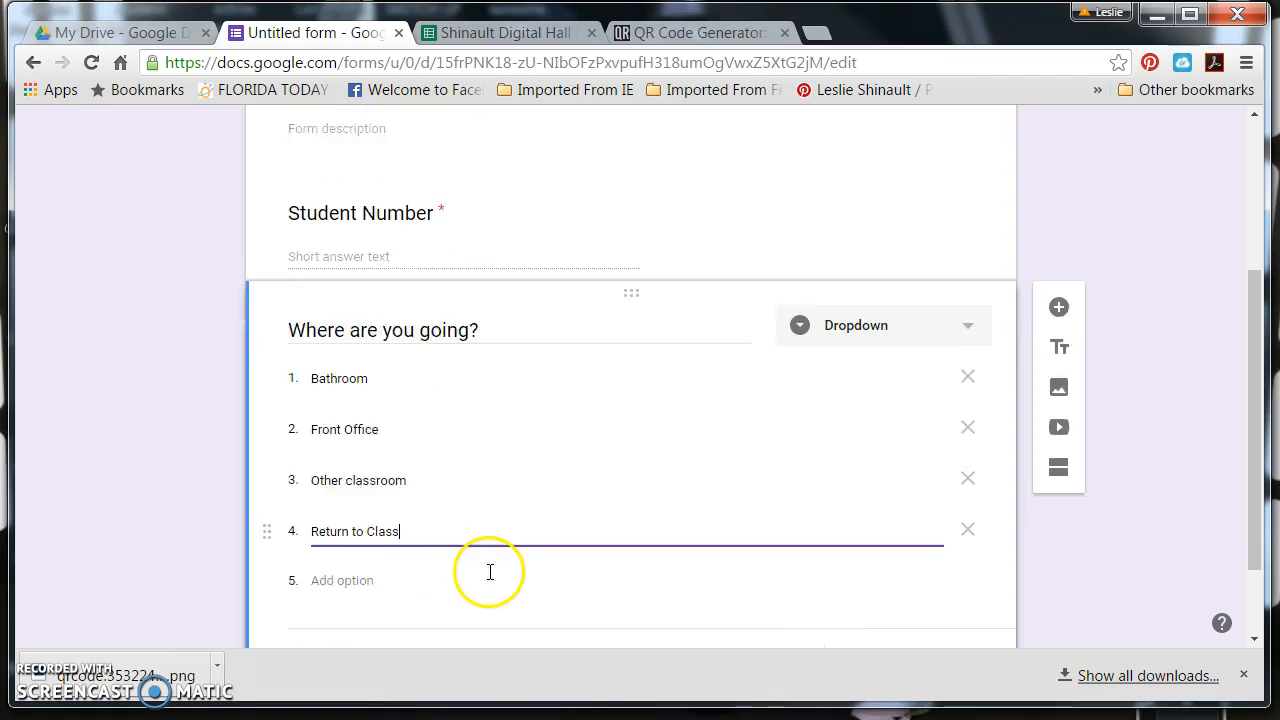
pyautogui.scroll(-1, 488, 571)
pyautogui.click(920, 556)
pyautogui.scroll(3, 750, 440)
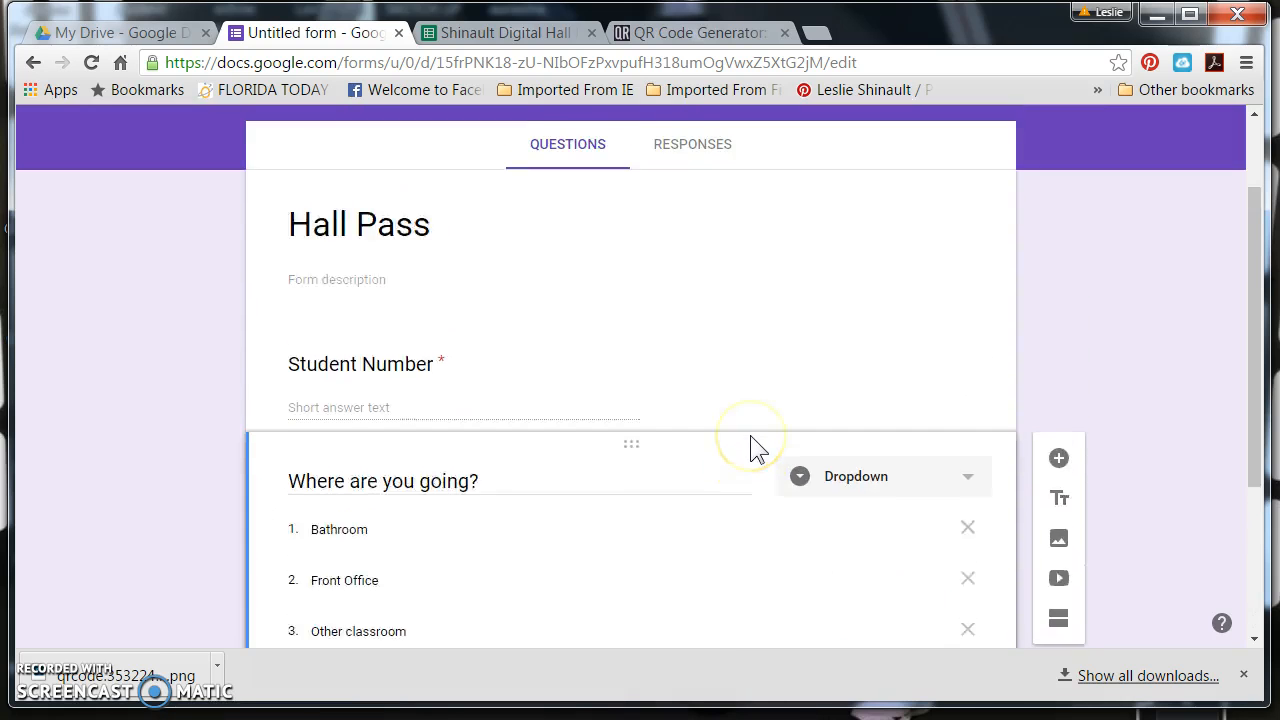
pyautogui.scroll(-1, 750, 435)
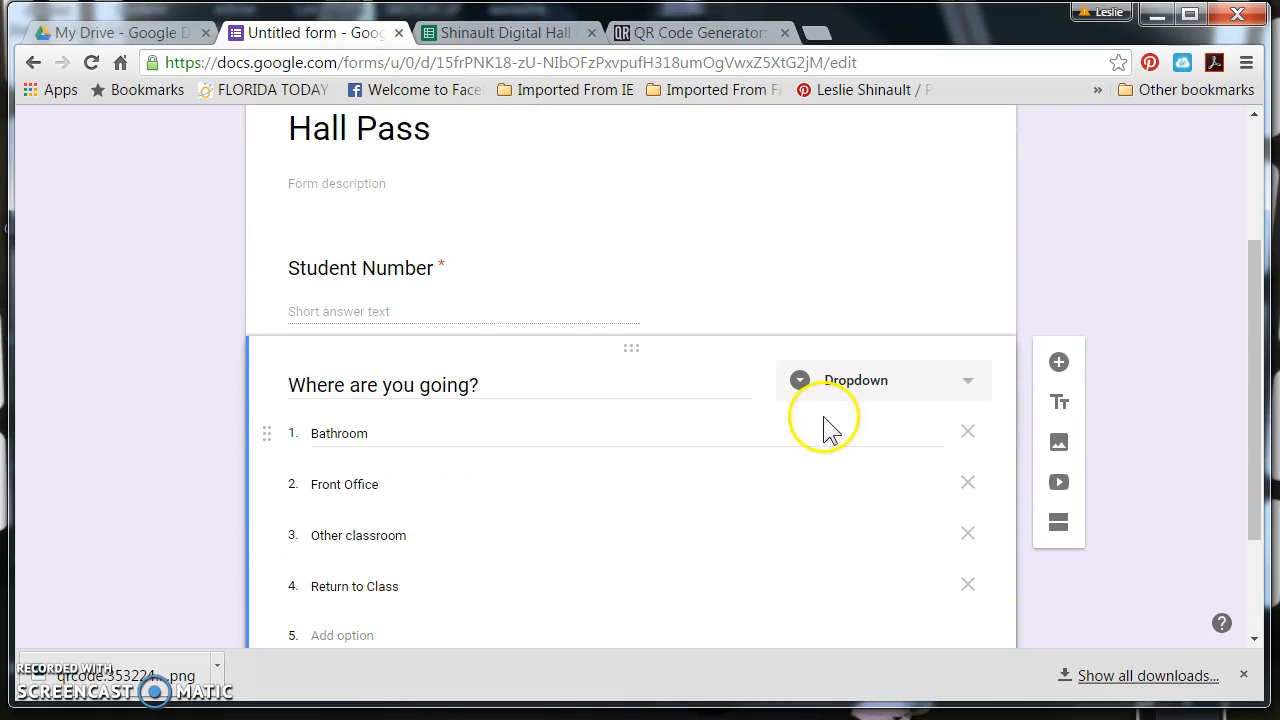
pyautogui.click(500, 62)
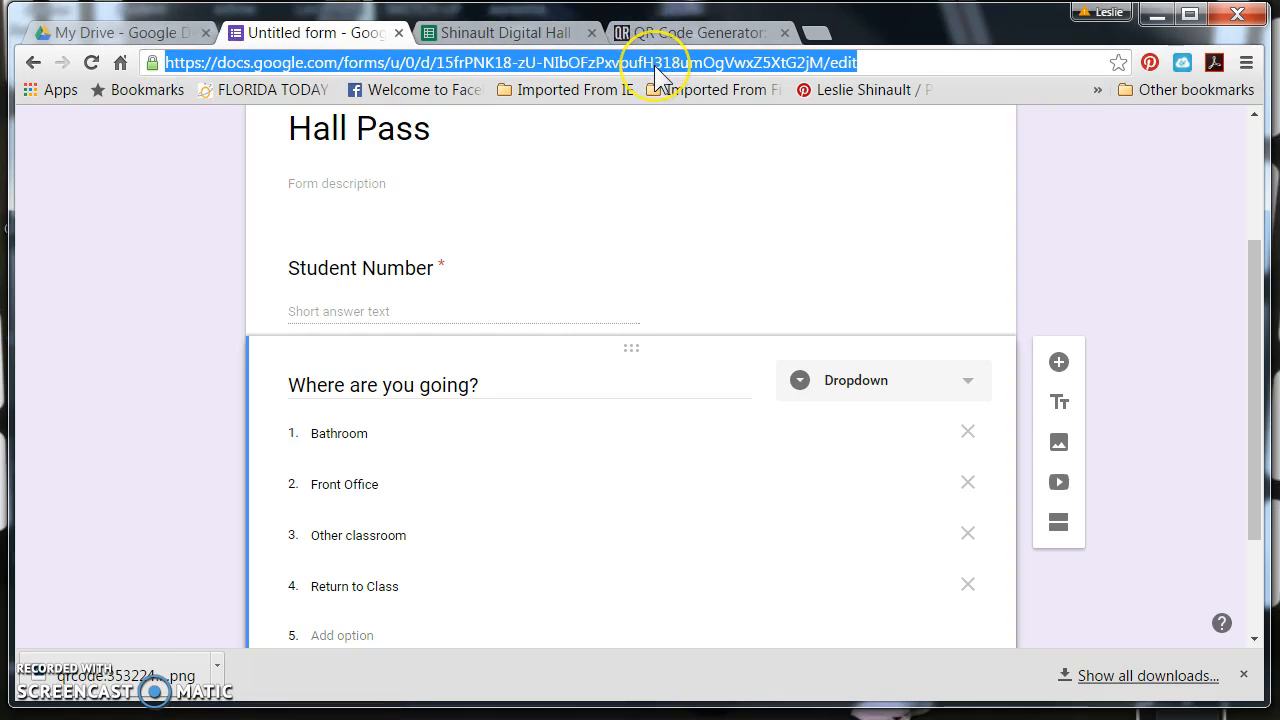
pyautogui.click(494, 390)
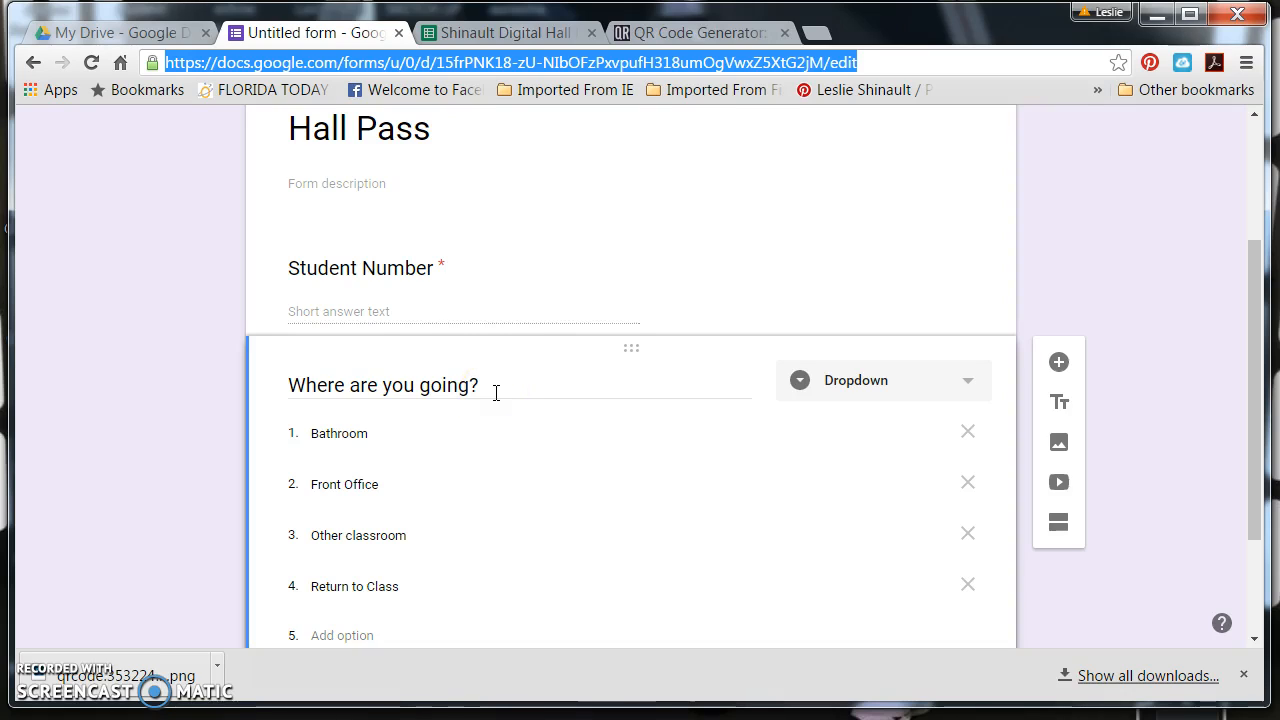
pyautogui.click(577, 238)
pyautogui.click(708, 36)
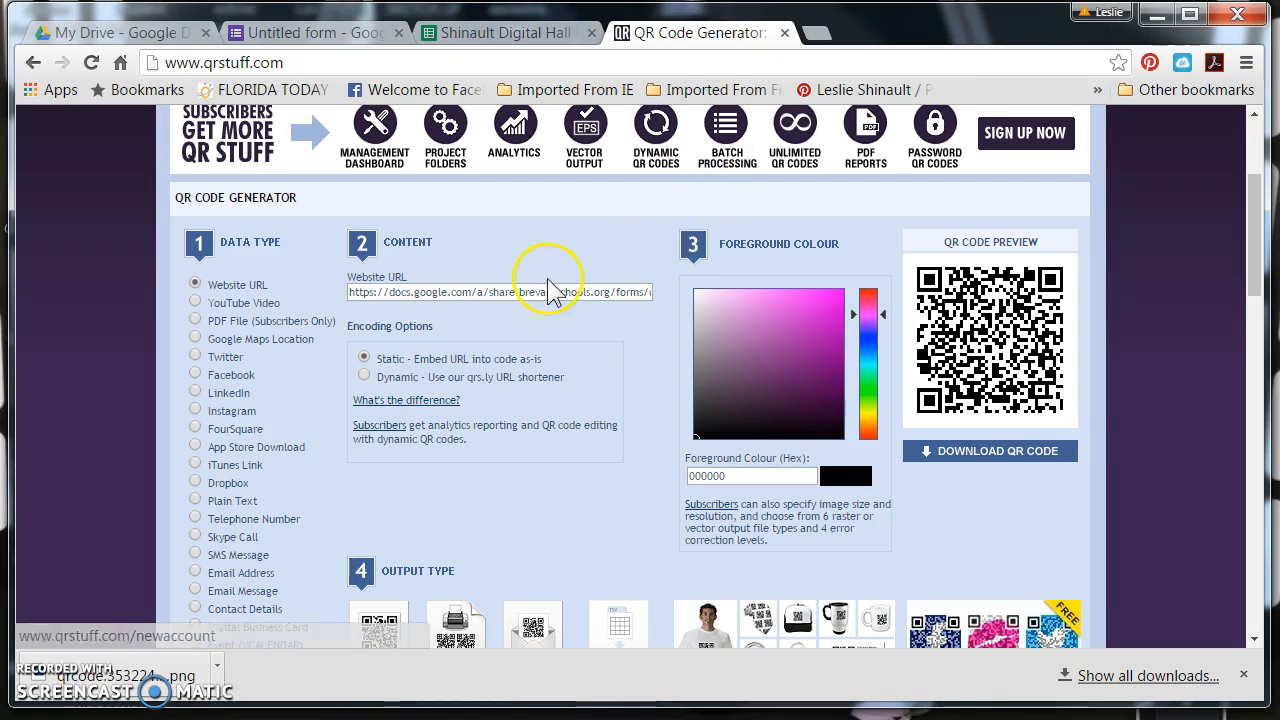
pyautogui.click(320, 32)
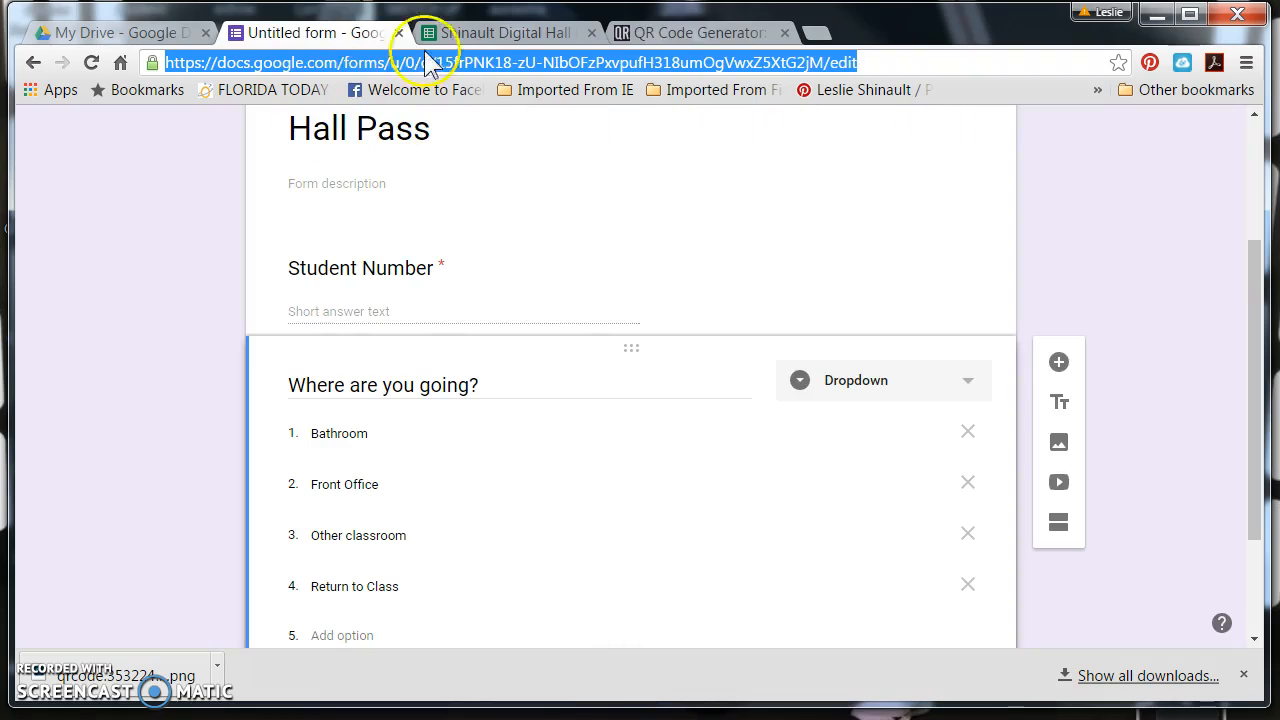
pyautogui.click(728, 30)
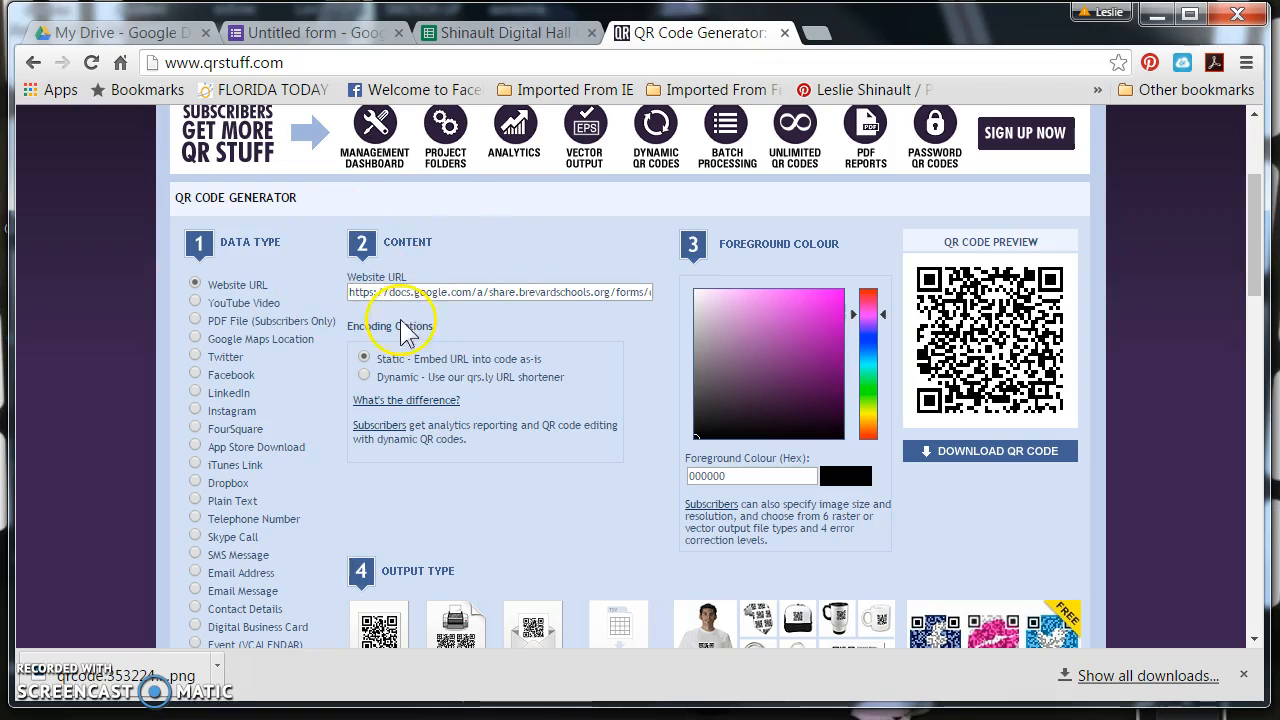
# Replace the generator's website URL with the copied Hall Pass form link
pyautogui.click(469, 294)
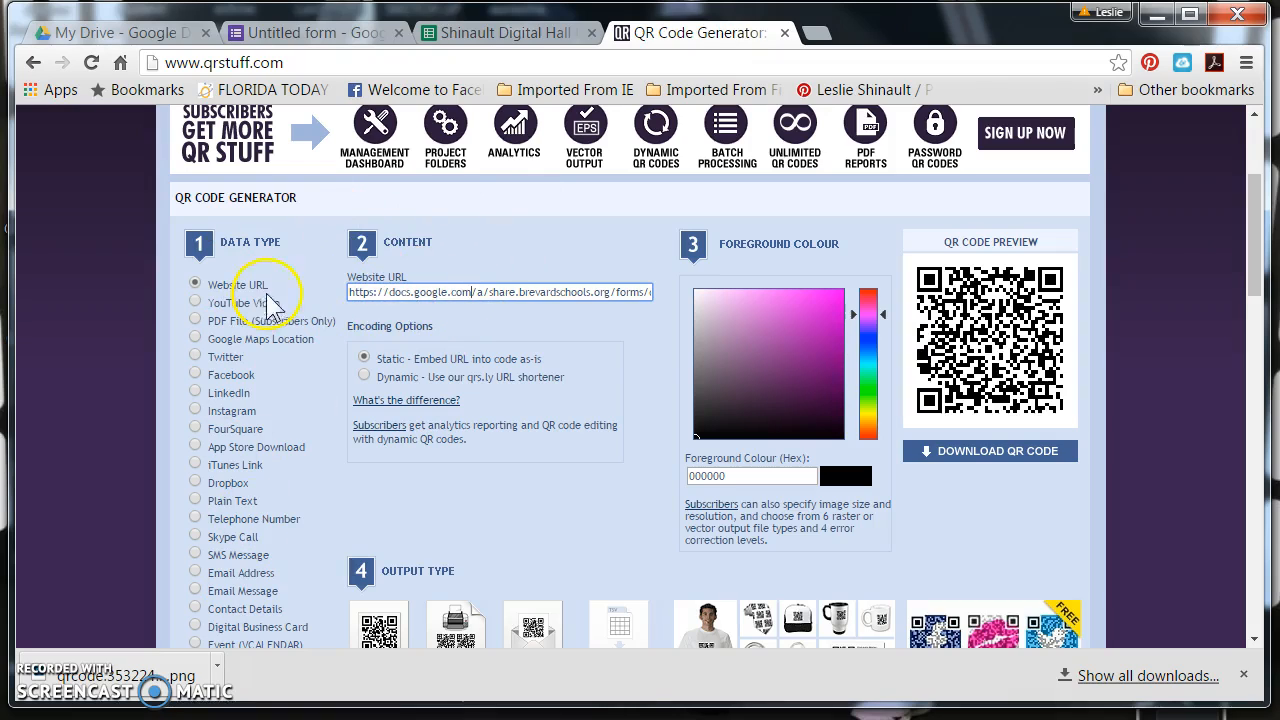
pyautogui.tripleClick(470, 290)
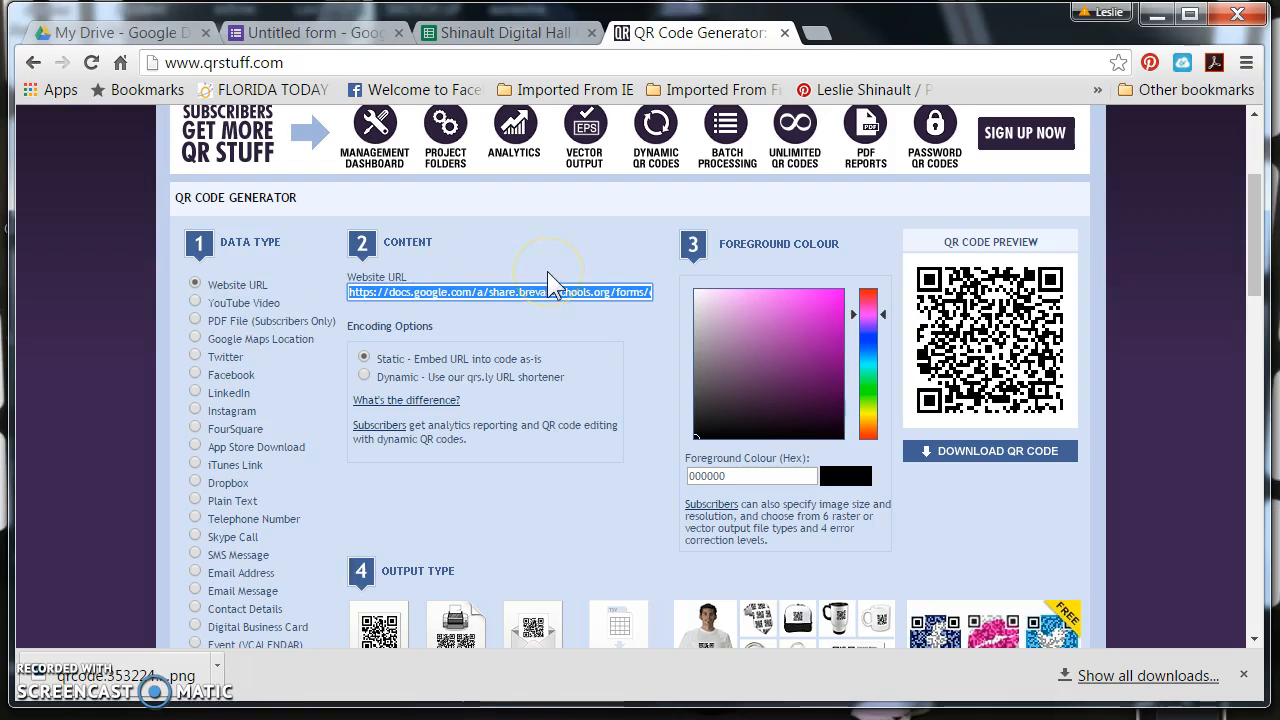
pyautogui.hotkey('ctrl', 'v')
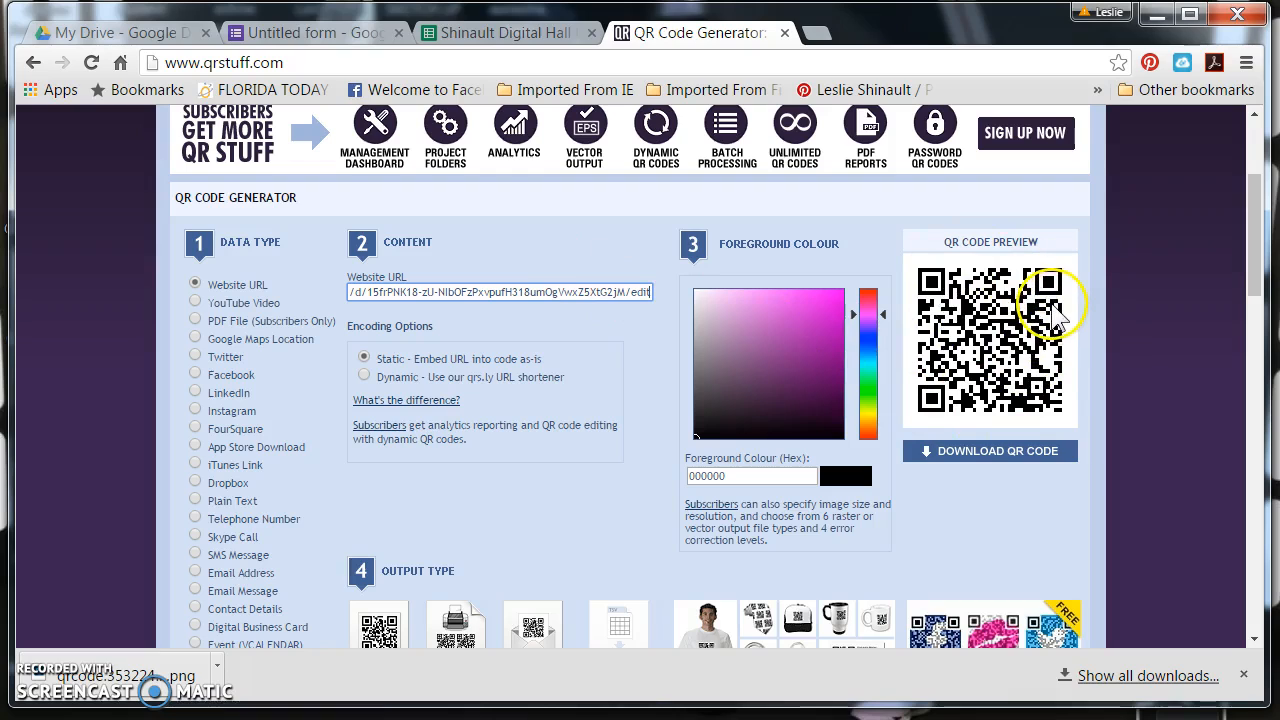
# Download the generated QR code image and check the options for the downloaded PNG file
pyautogui.click(971, 456)
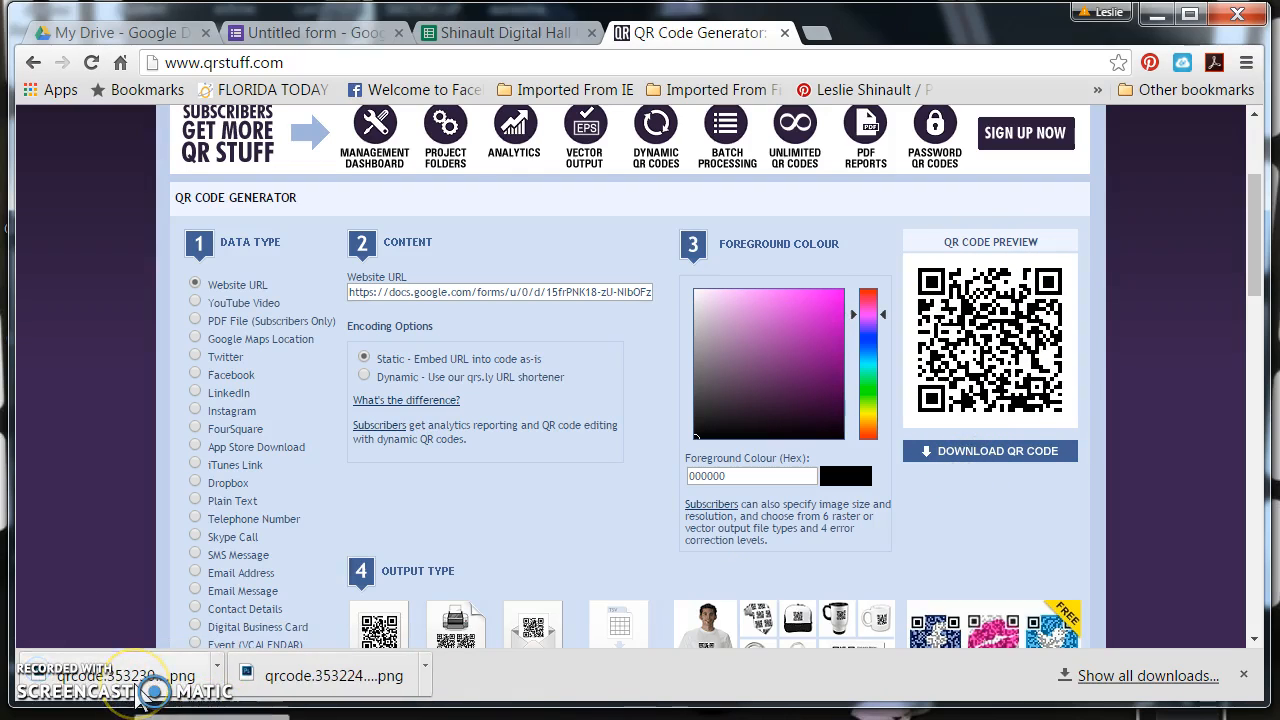
pyautogui.click(216, 667)
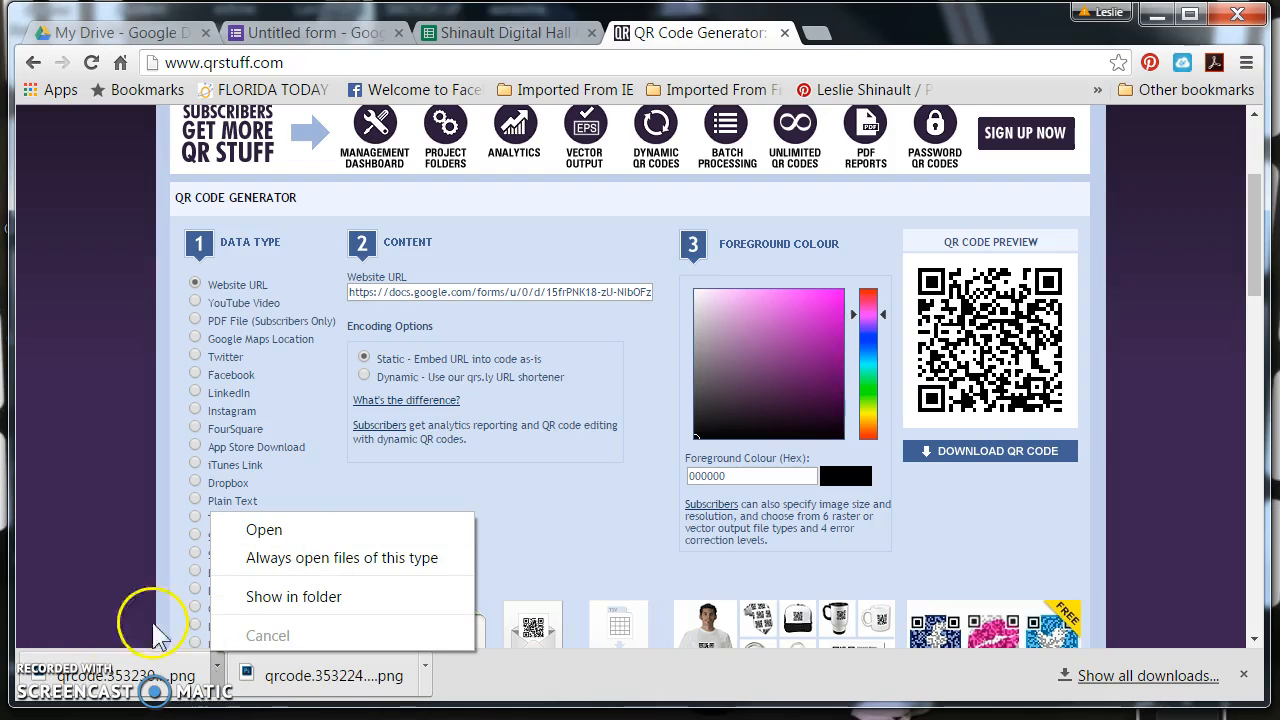
pyautogui.click(217, 668)
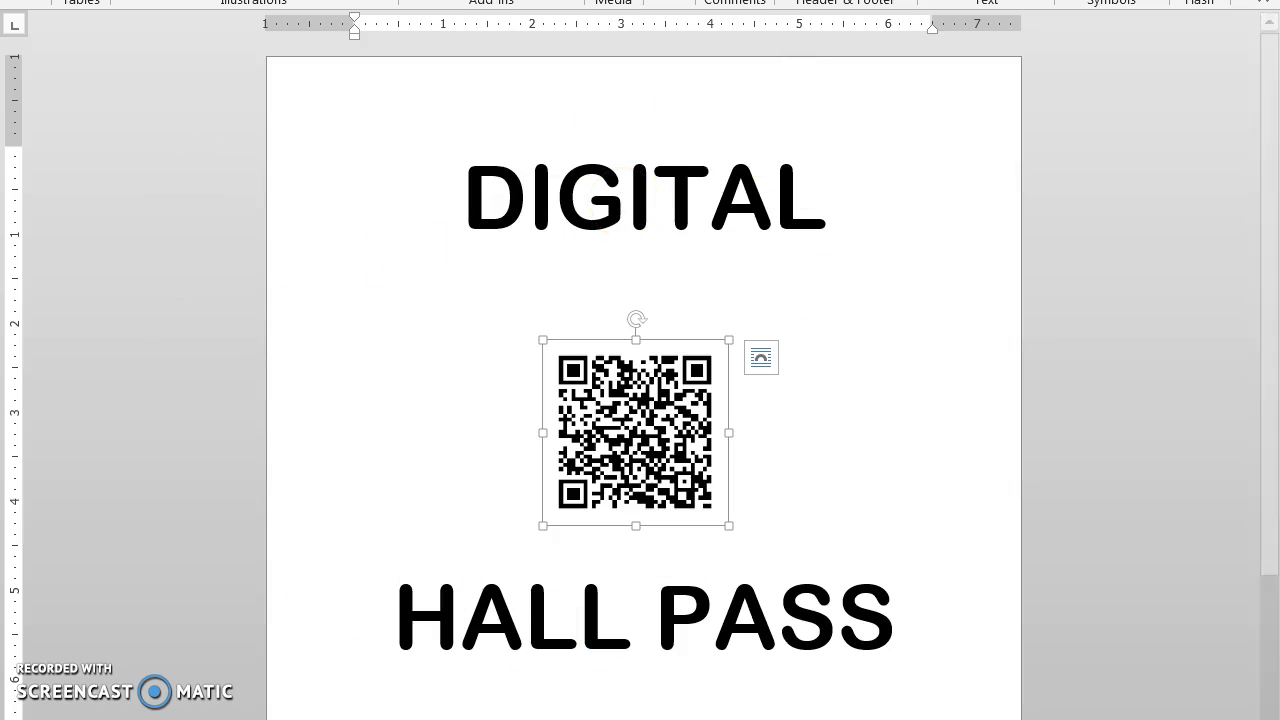
# Restore the Digital Hall Pass sign's Word window, move it over the browser and widen it to fit the full ribbon
pyautogui.click(1230, 0)
pyautogui.moveTo(800, 0); pyautogui.dragTo(566, 34)
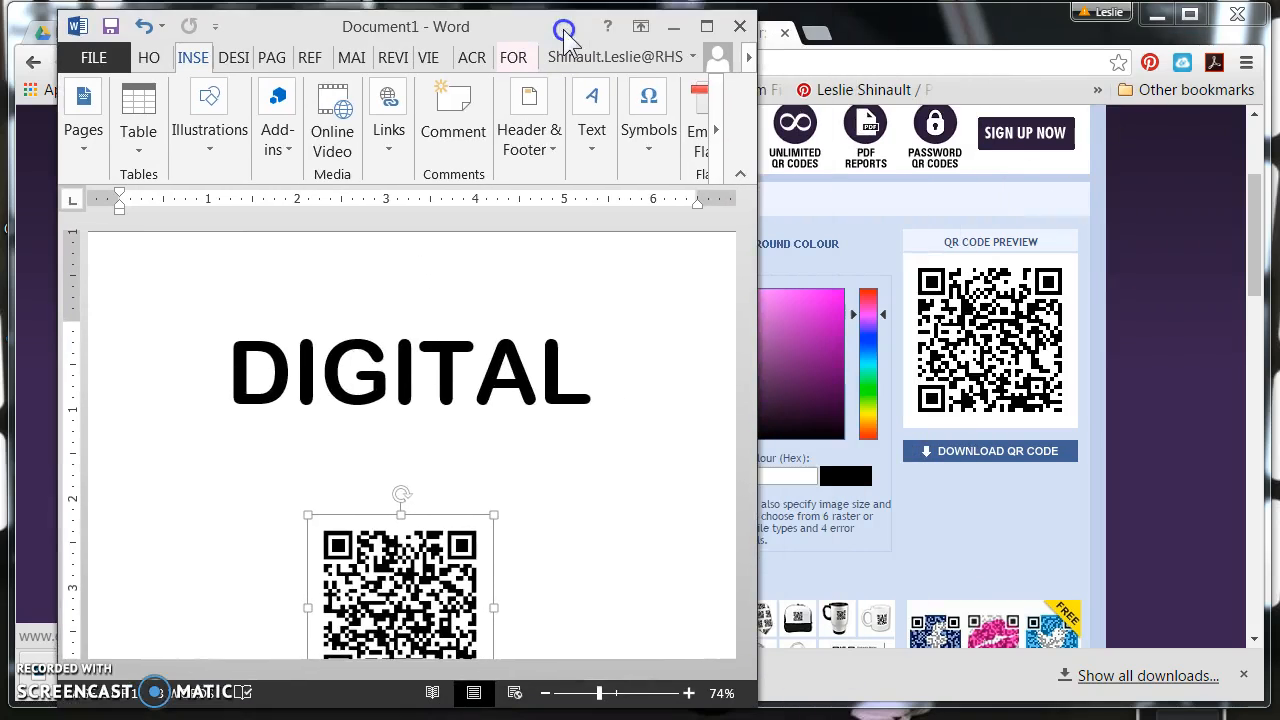
pyautogui.moveTo(756, 262); pyautogui.dragTo(1176, 262)
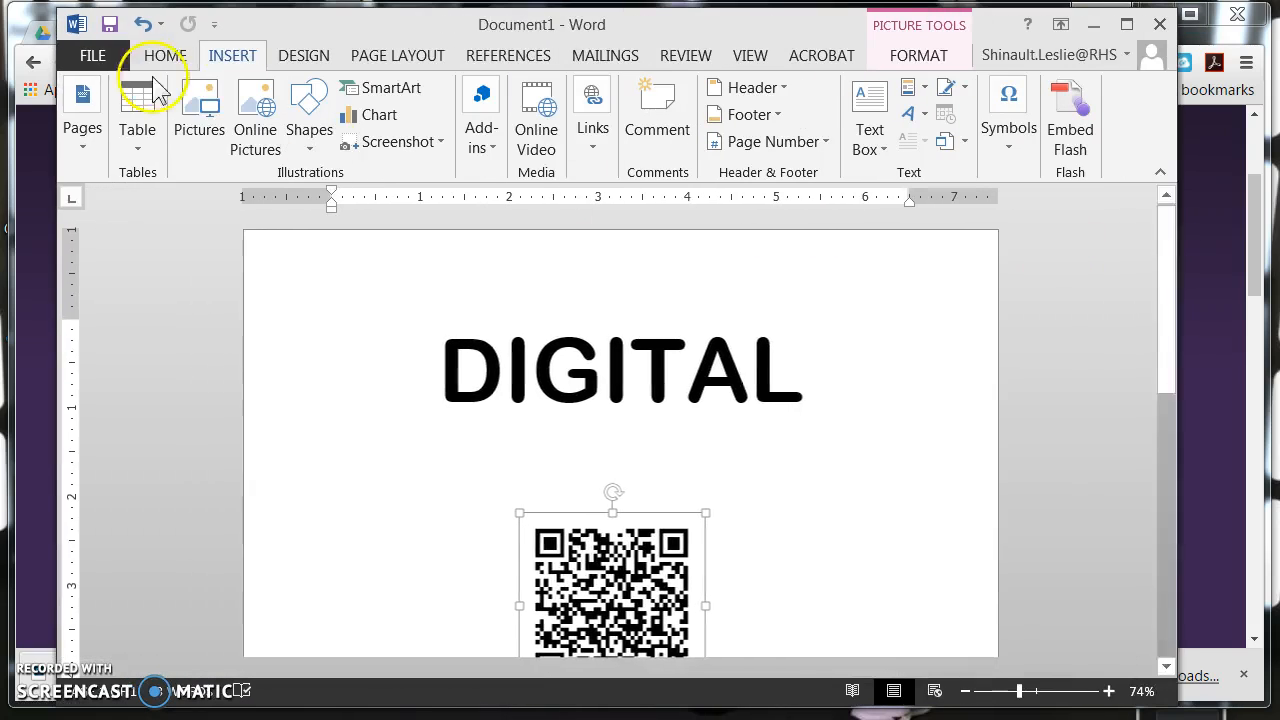
pyautogui.click(199, 115)
pyautogui.click(450, 55)
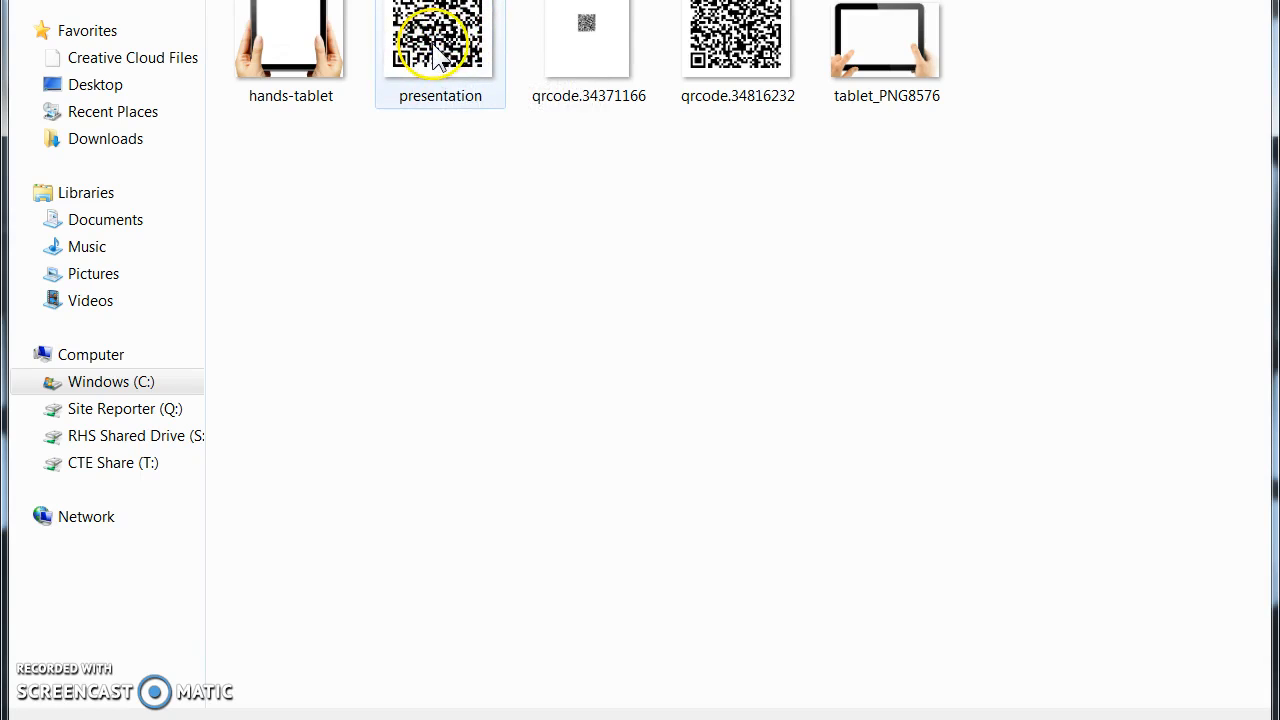
pyautogui.click(1120, 690)
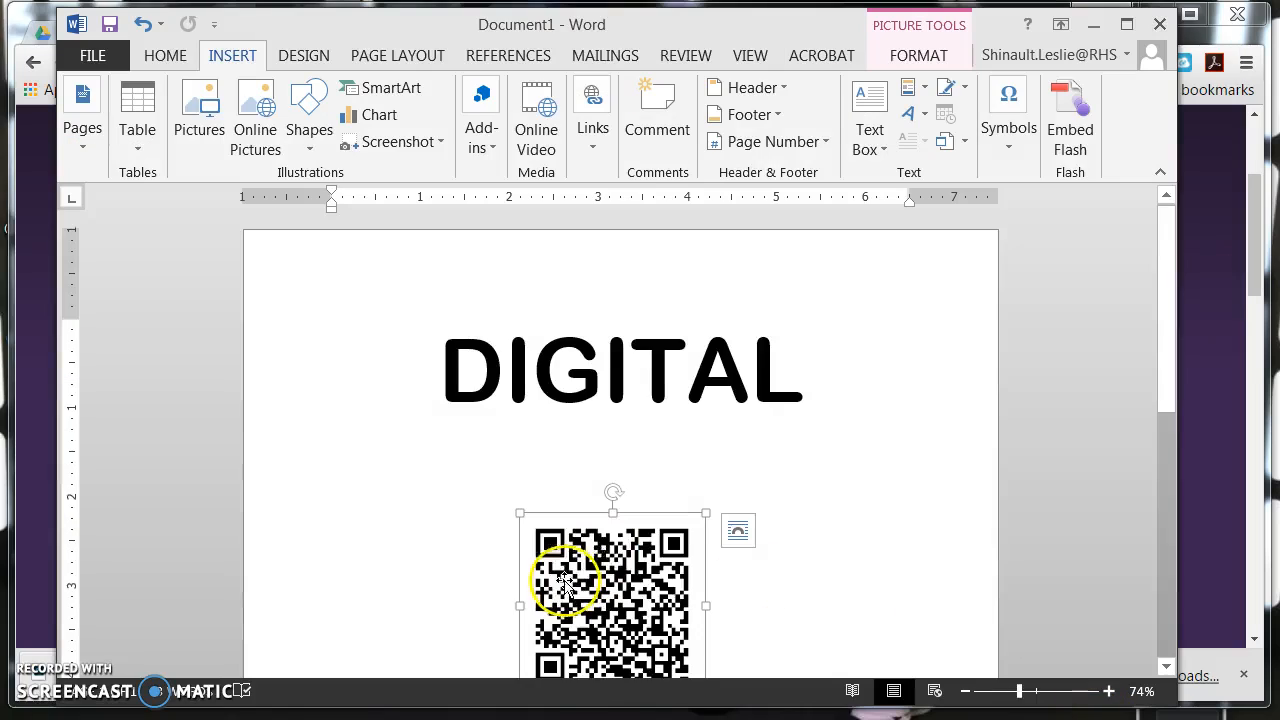
# Look over the Digital Hall Pass sign and its QR code, and minimize the Word window
pyautogui.scroll(-5, 570, 520)
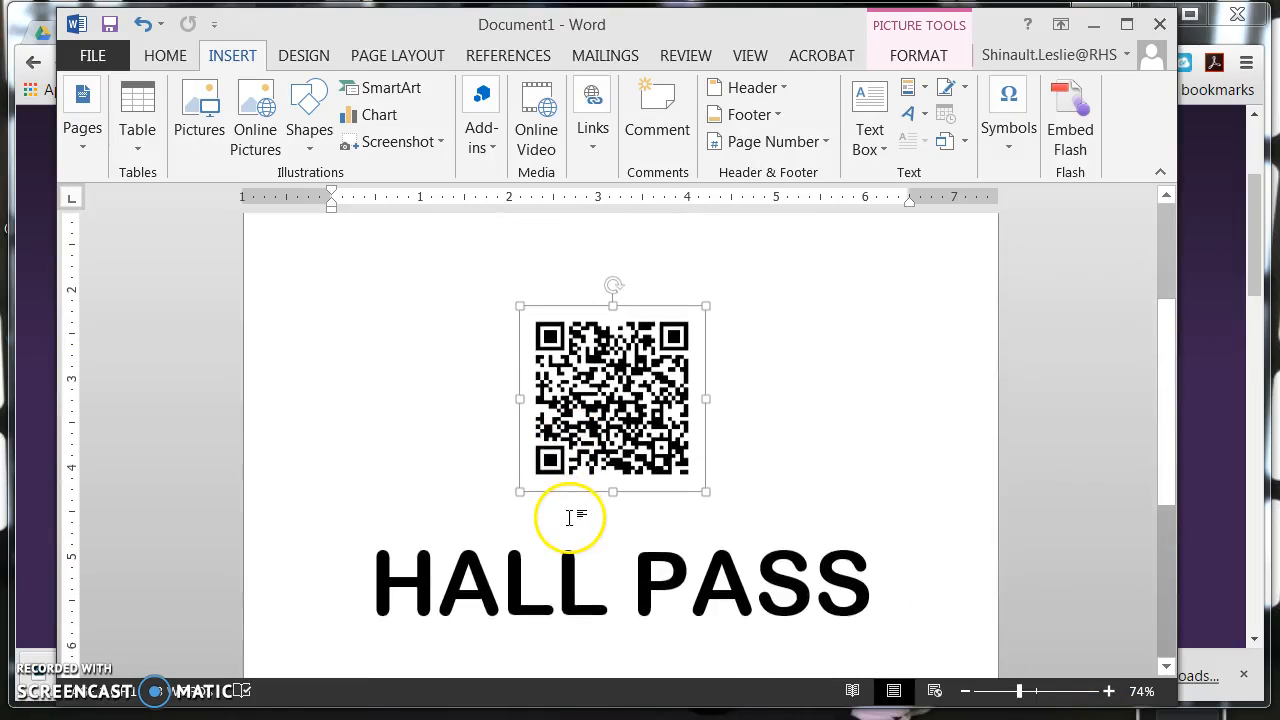
pyautogui.scroll(4, 570, 517)
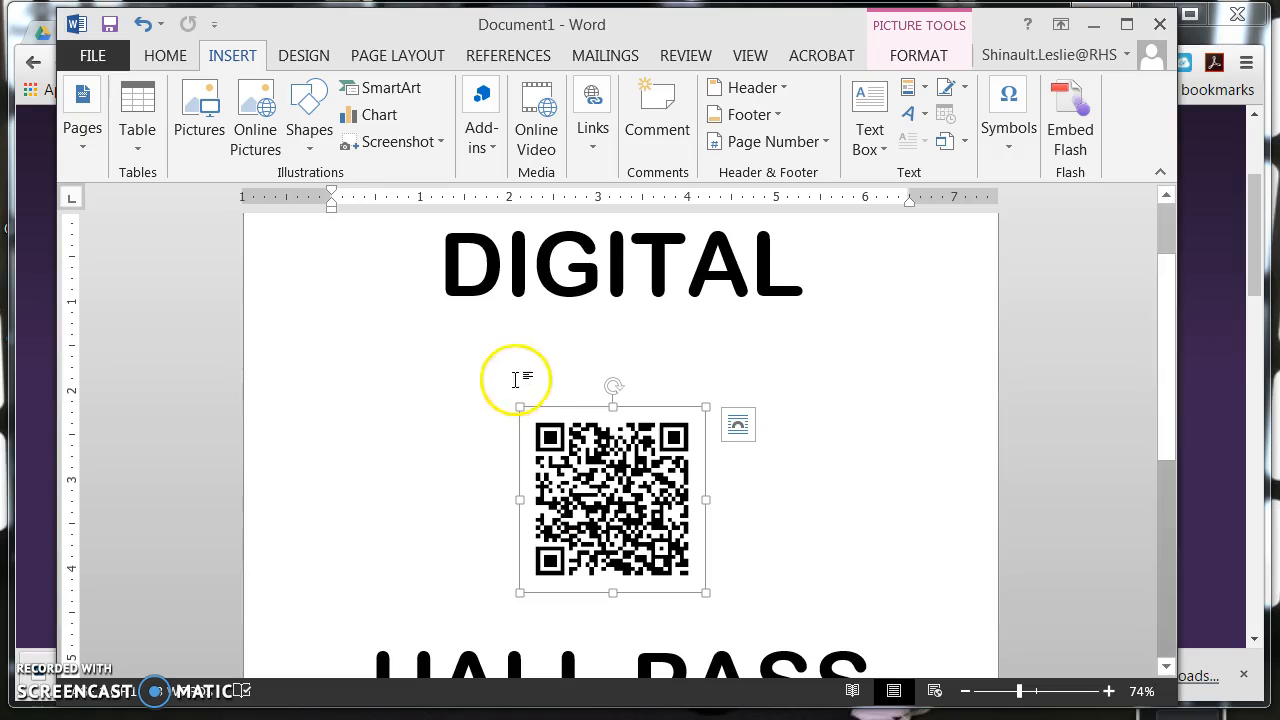
pyautogui.click(1095, 24)
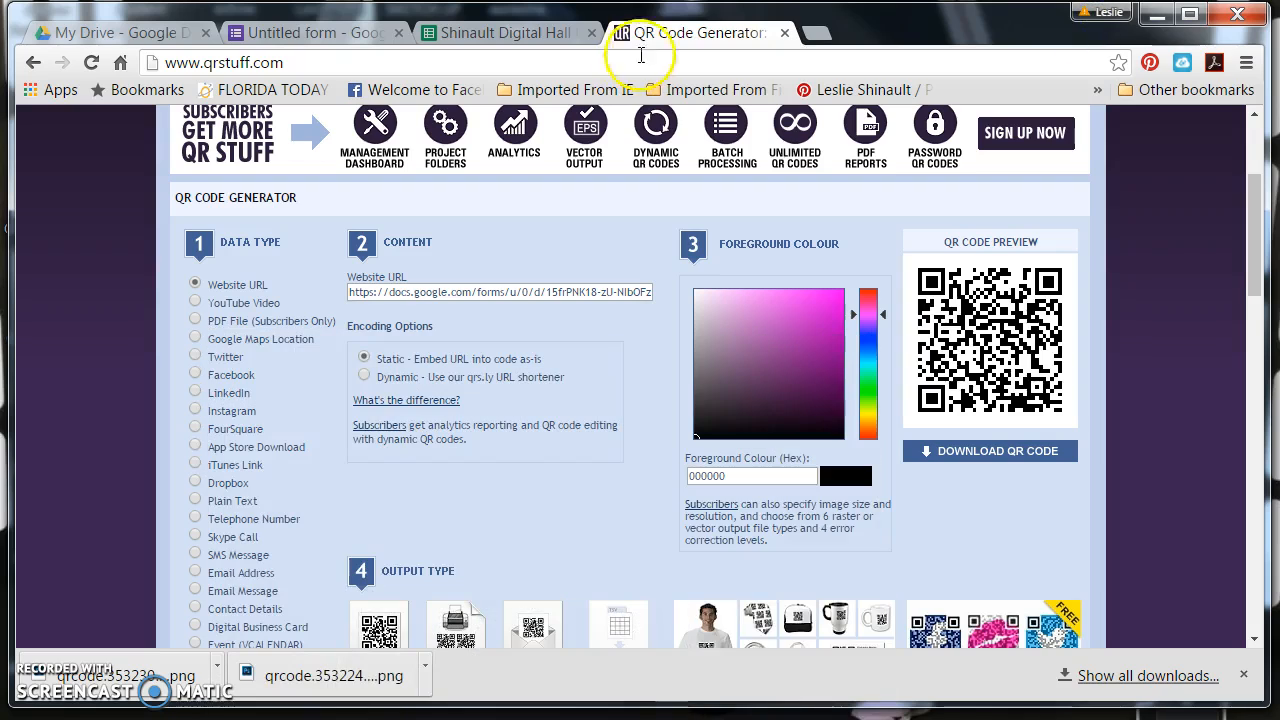
# Switch to the Hall Pass form and review the answer options under "Where are you going?"
pyautogui.click(330, 36)
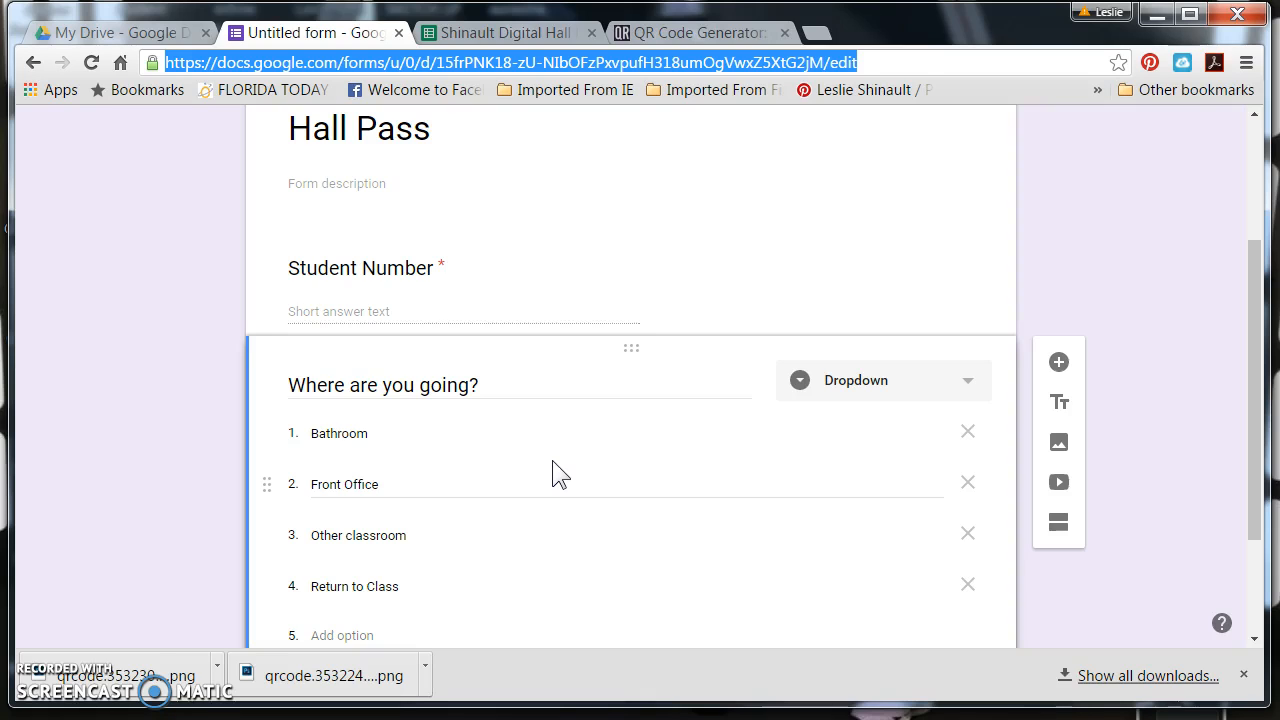
pyautogui.scroll(-1, 552, 460)
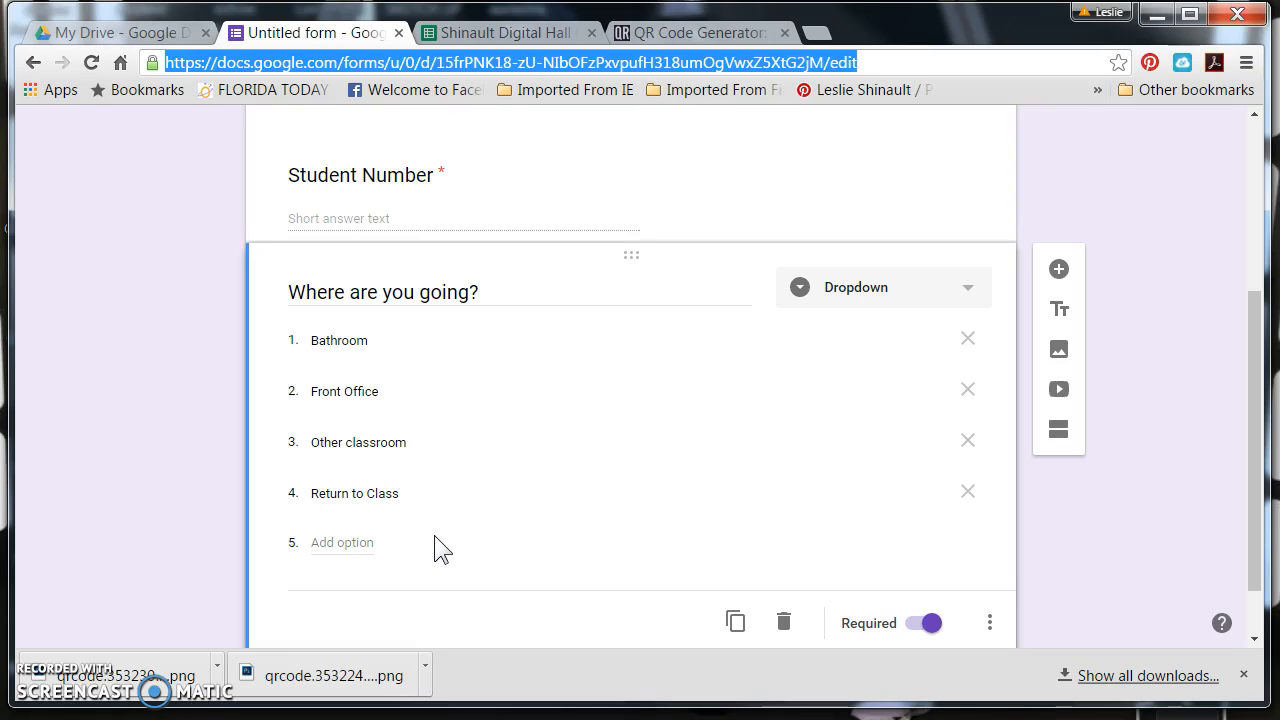
pyautogui.click(406, 487)
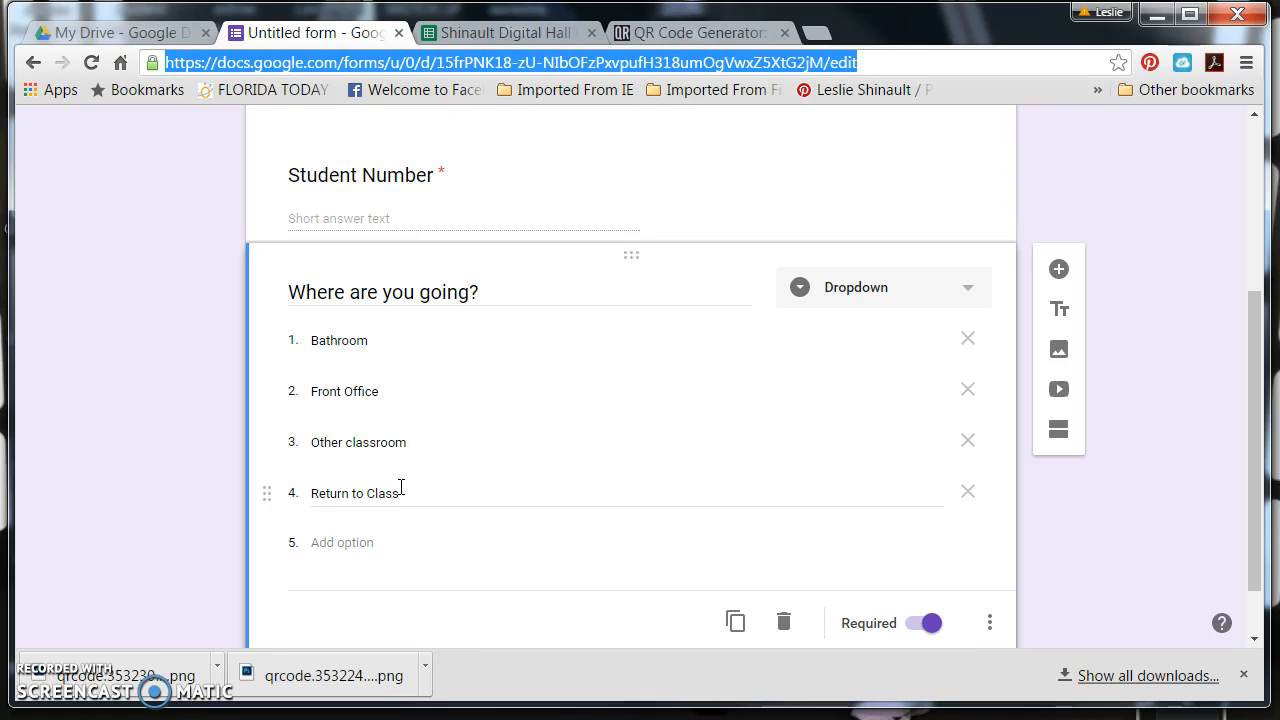
# Switch to the Digital Hall Pass response spreadsheet and look through the recorded student numbers and destinations
pyautogui.click(521, 31)
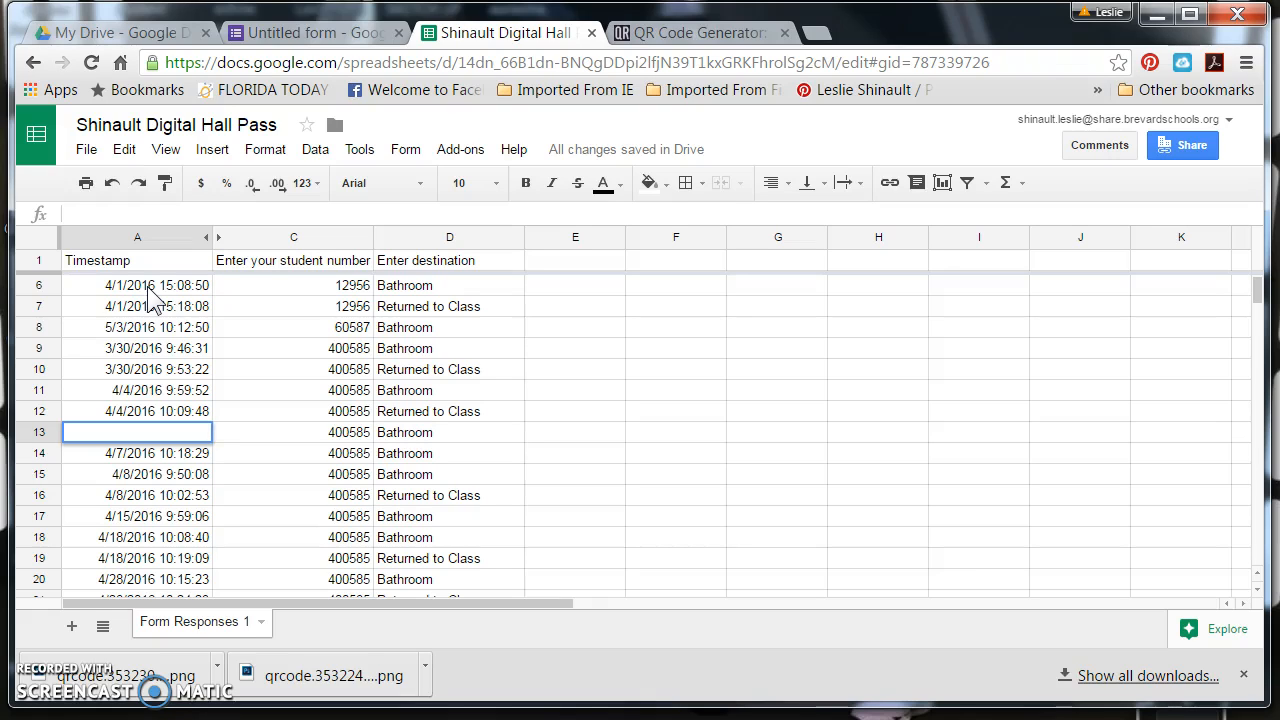
pyautogui.click(440, 306)
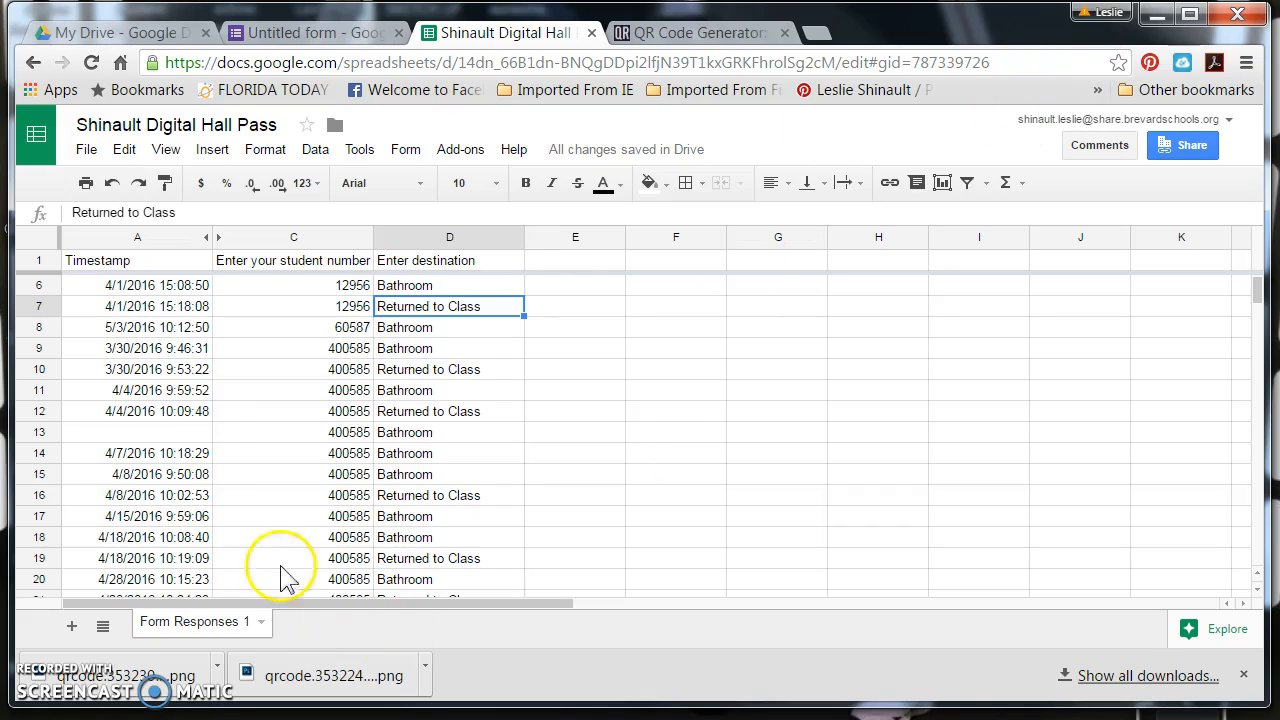
pyautogui.scroll(-6, 194, 429)
pyautogui.scroll(-9, 194, 432)
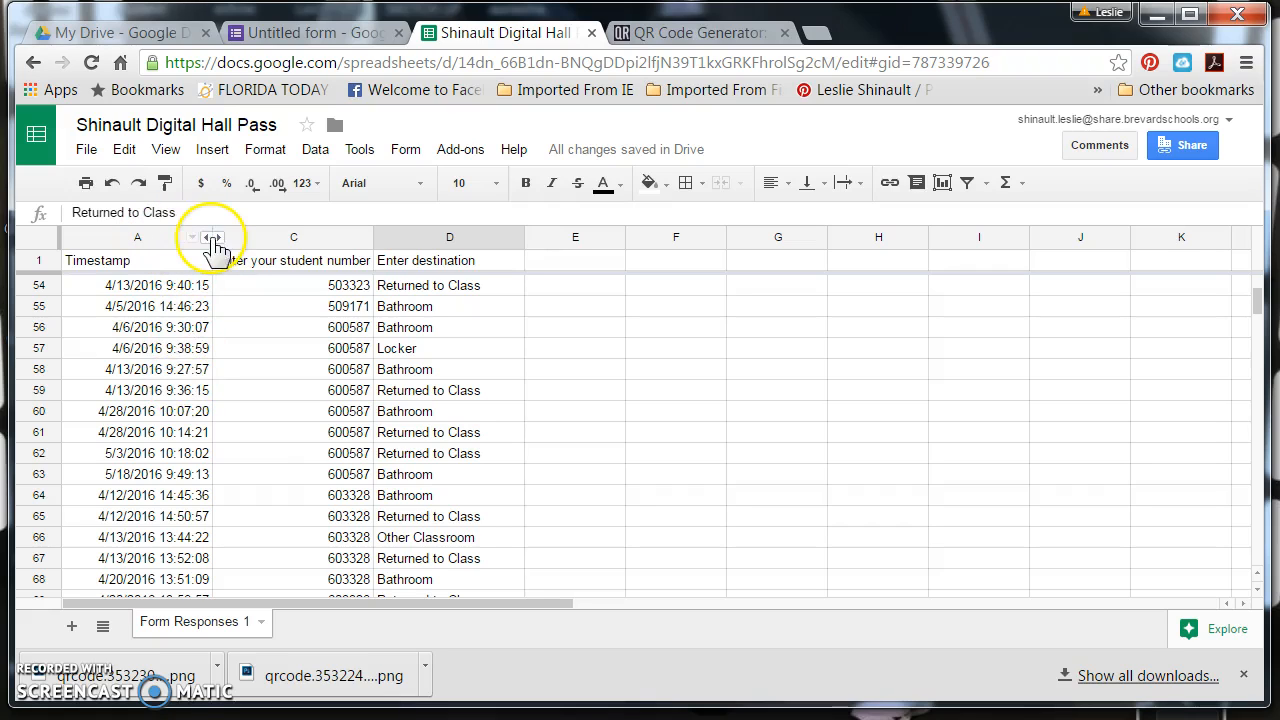
# Sort the response sheet A → Z by the Timestamp column and check the 3/30/2016 entries
pyautogui.click(192, 238)
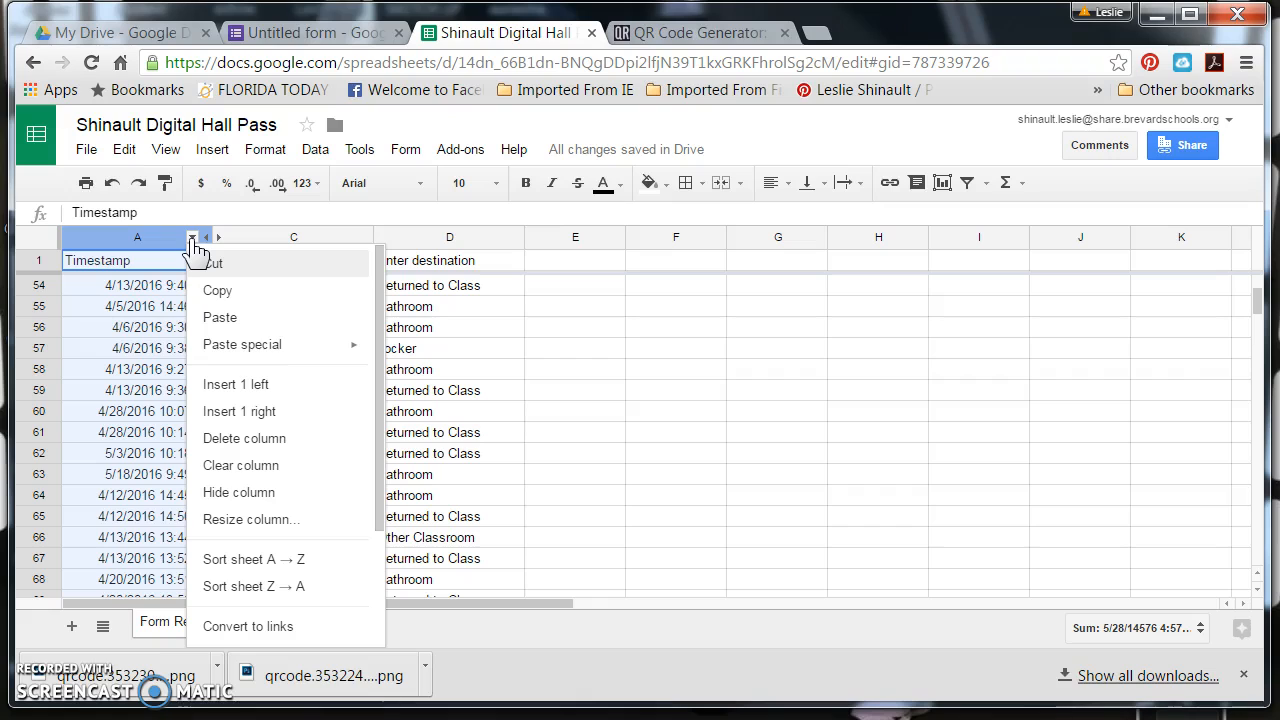
pyautogui.click(243, 567)
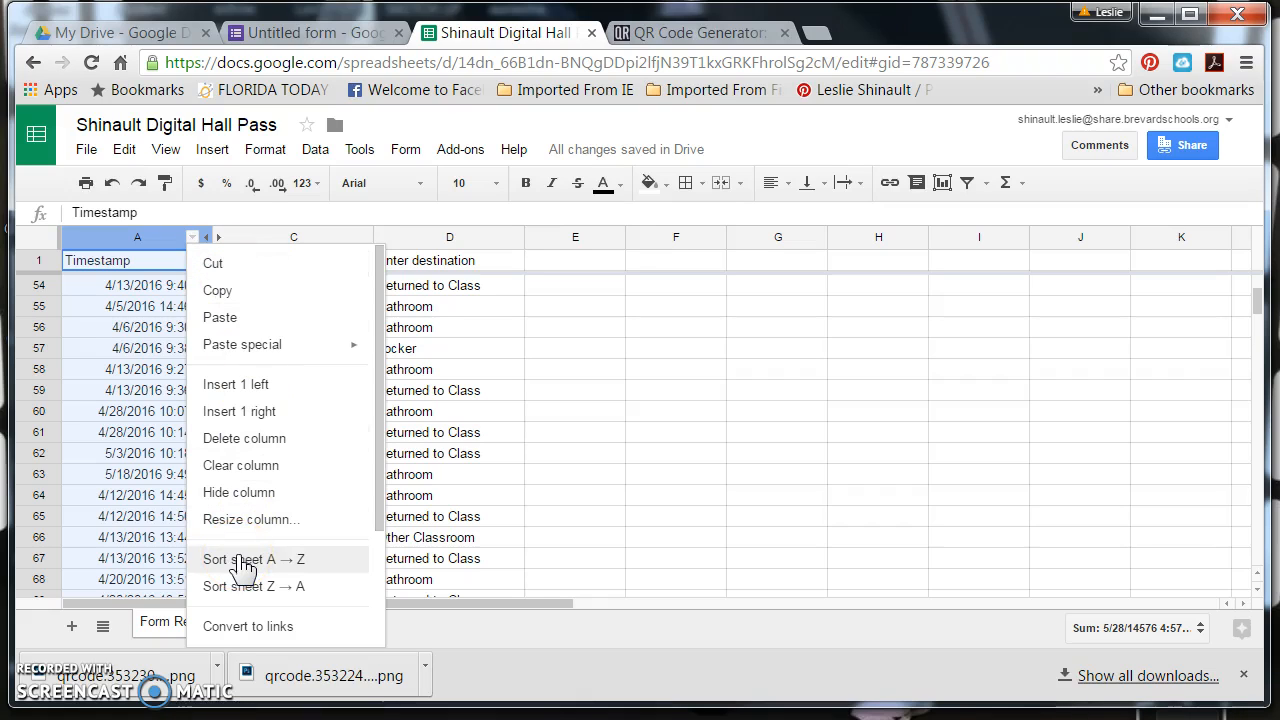
pyautogui.click(243, 562)
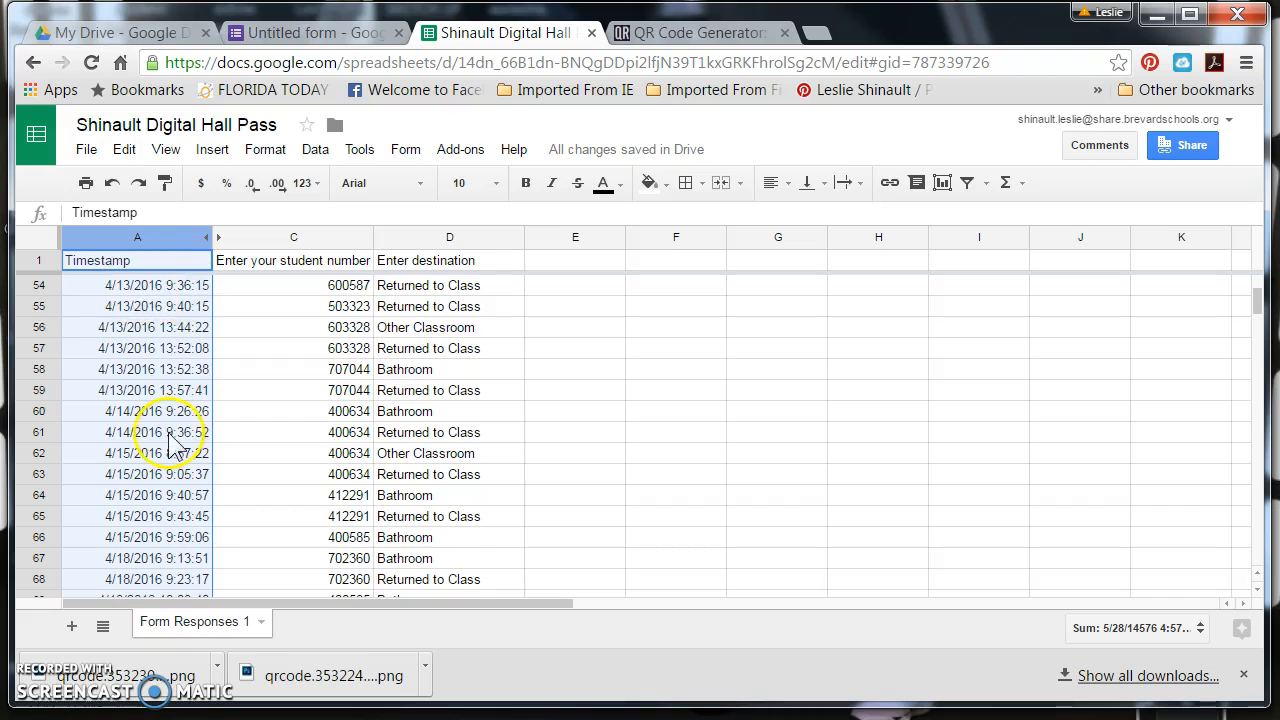
pyautogui.scroll(15, 165, 440)
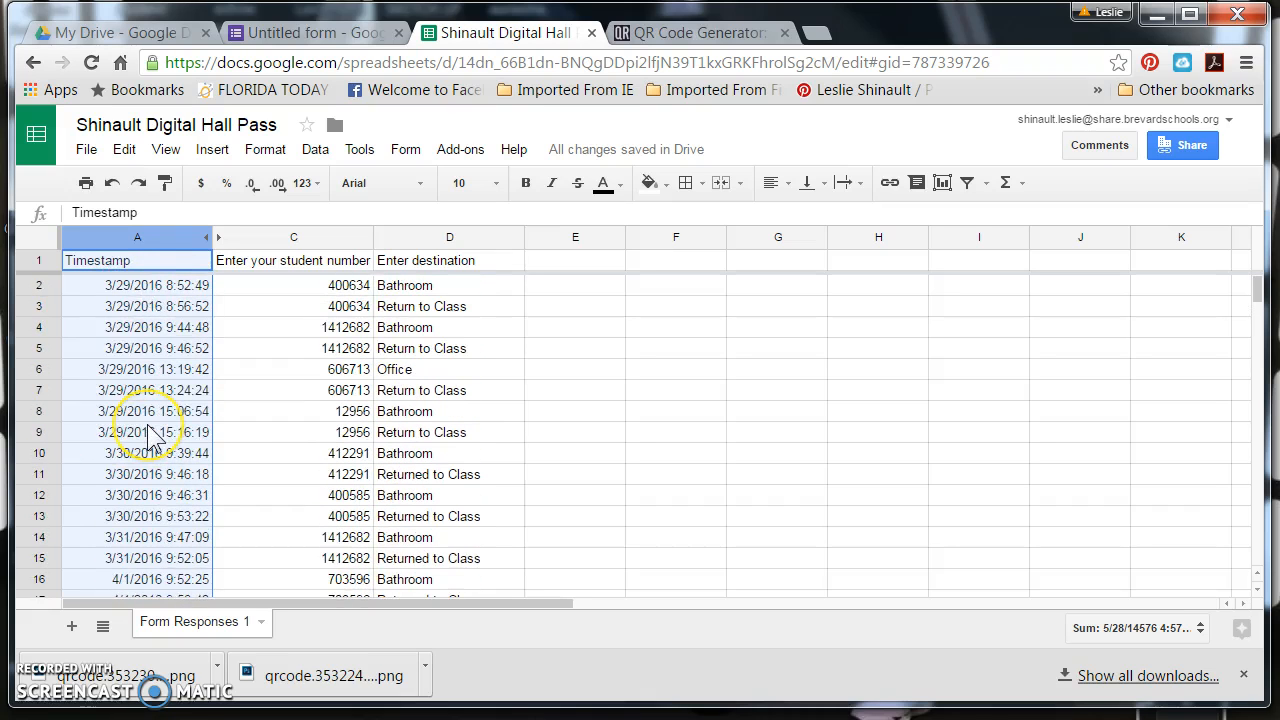
pyautogui.scroll(-2, 165, 415)
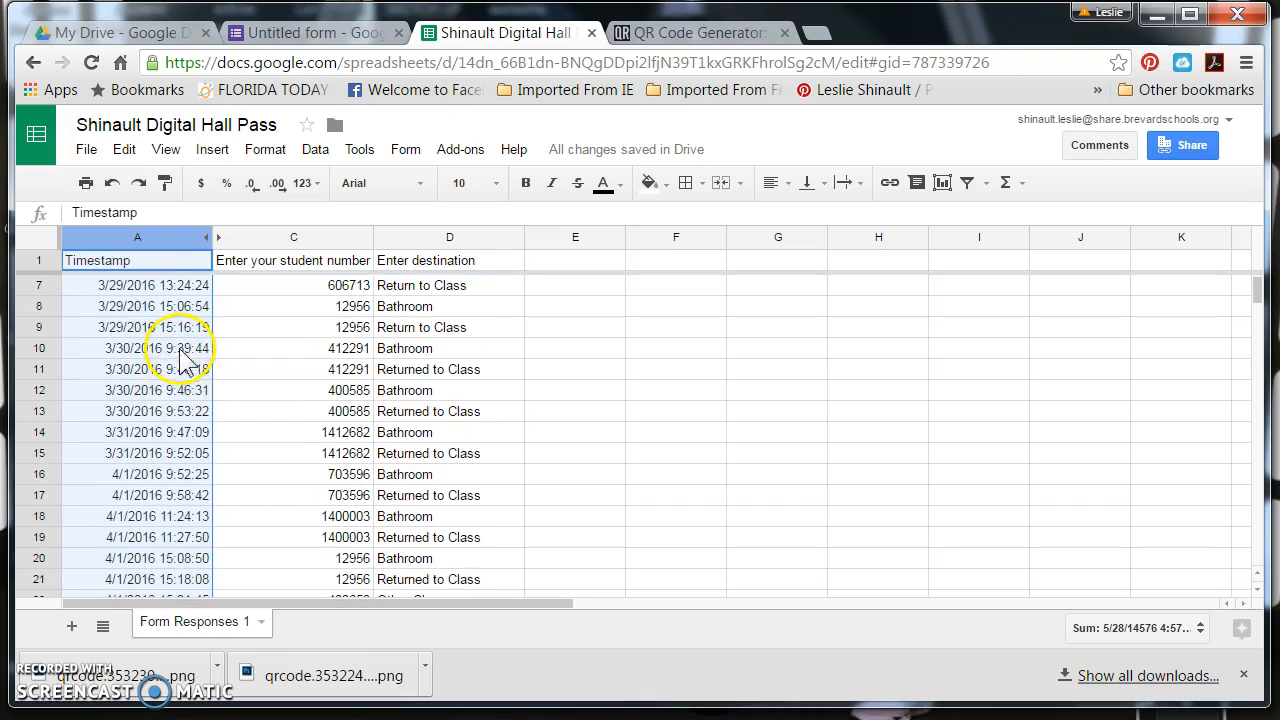
pyautogui.click(185, 350)
pyautogui.click(190, 380)
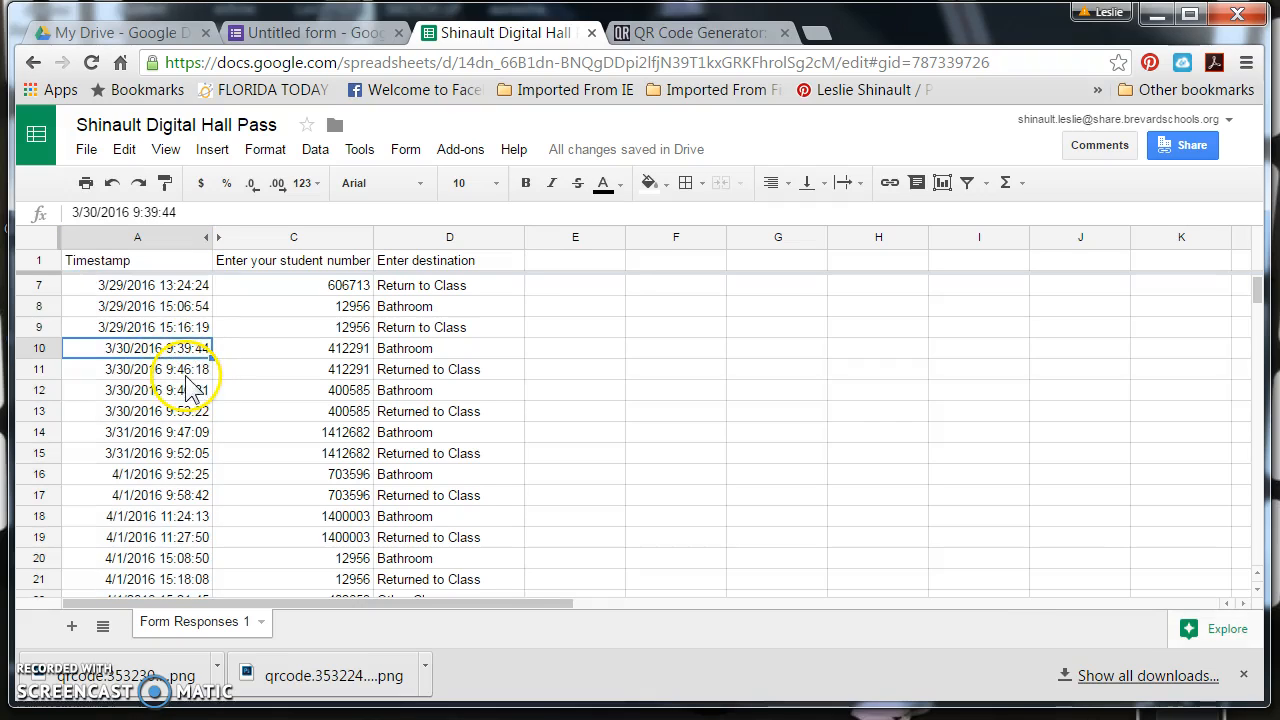
pyautogui.click(188, 392)
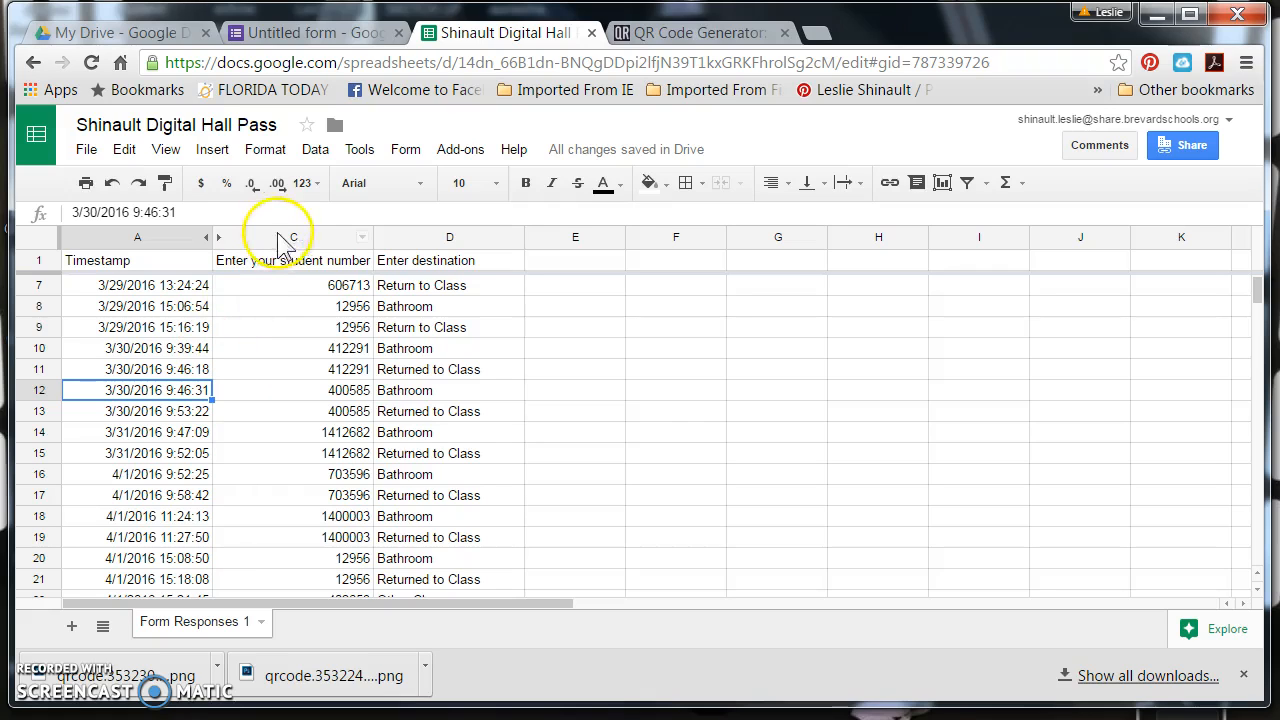
# Sort the response sheet A → Z by the "Enter your student number" column and check the grouped entries
pyautogui.click(364, 237)
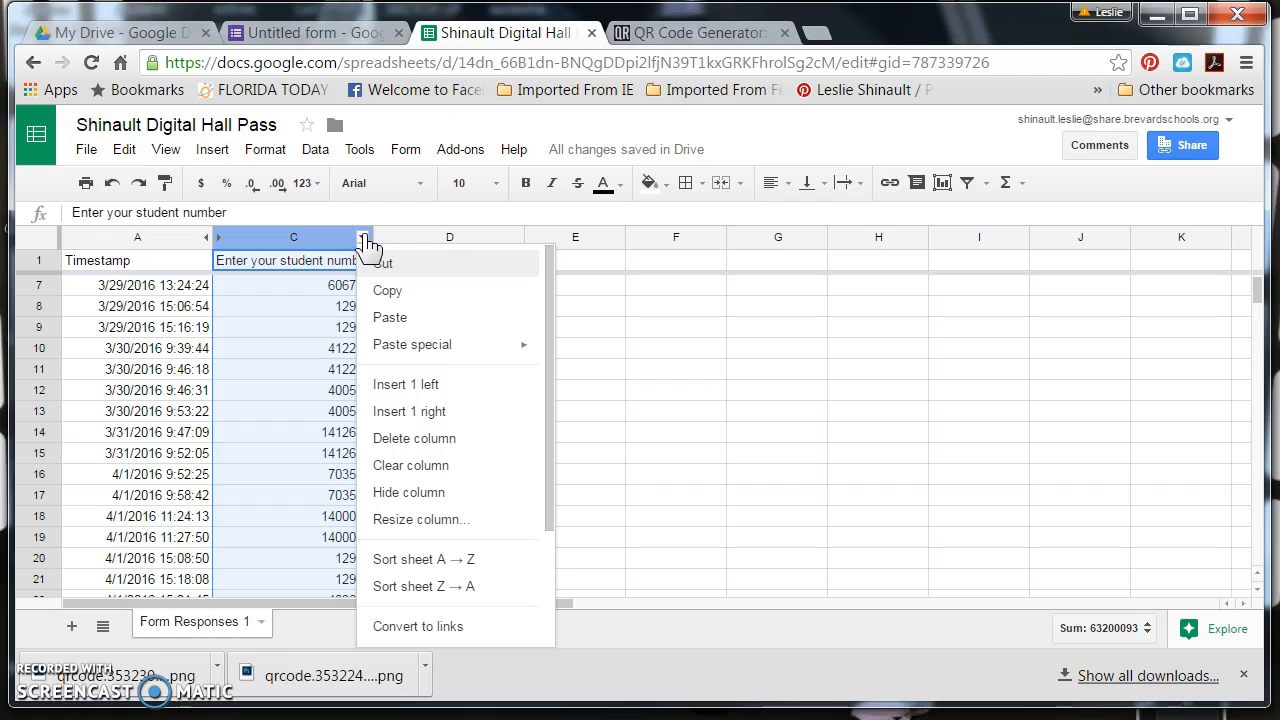
pyautogui.click(415, 562)
pyautogui.click(295, 330)
pyautogui.scroll(-4, 343, 490)
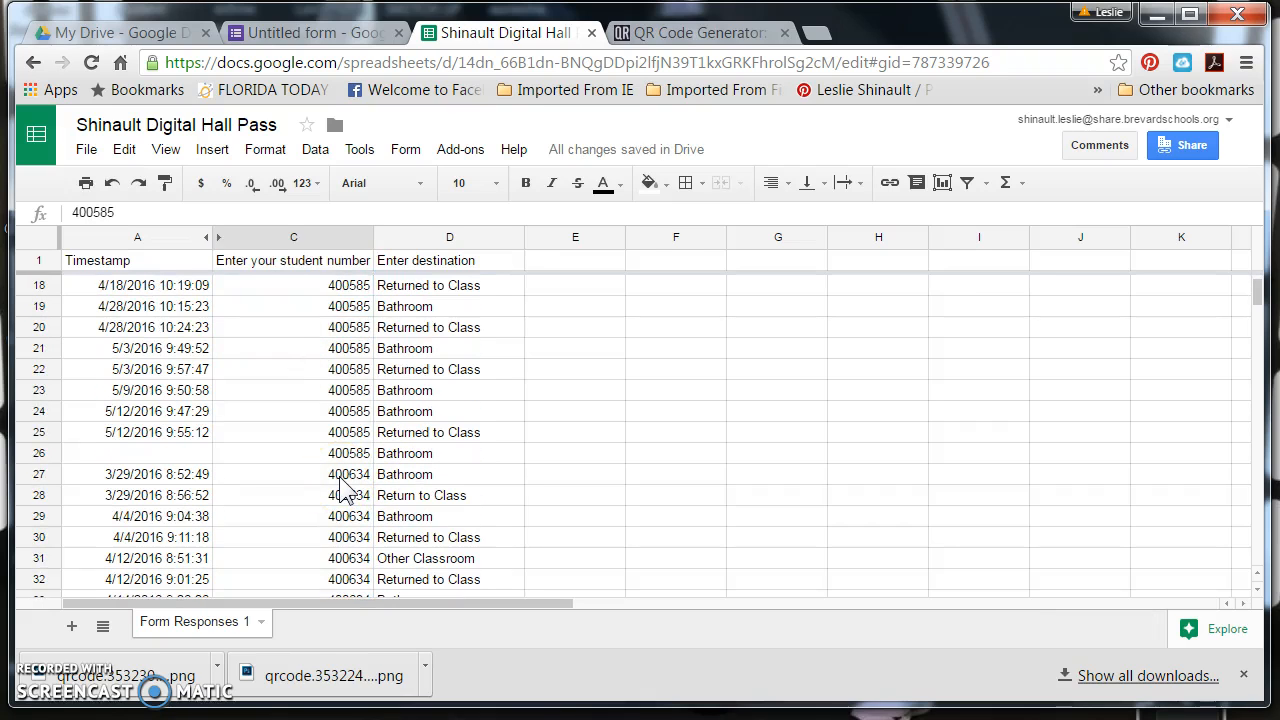
pyautogui.scroll(5, 343, 490)
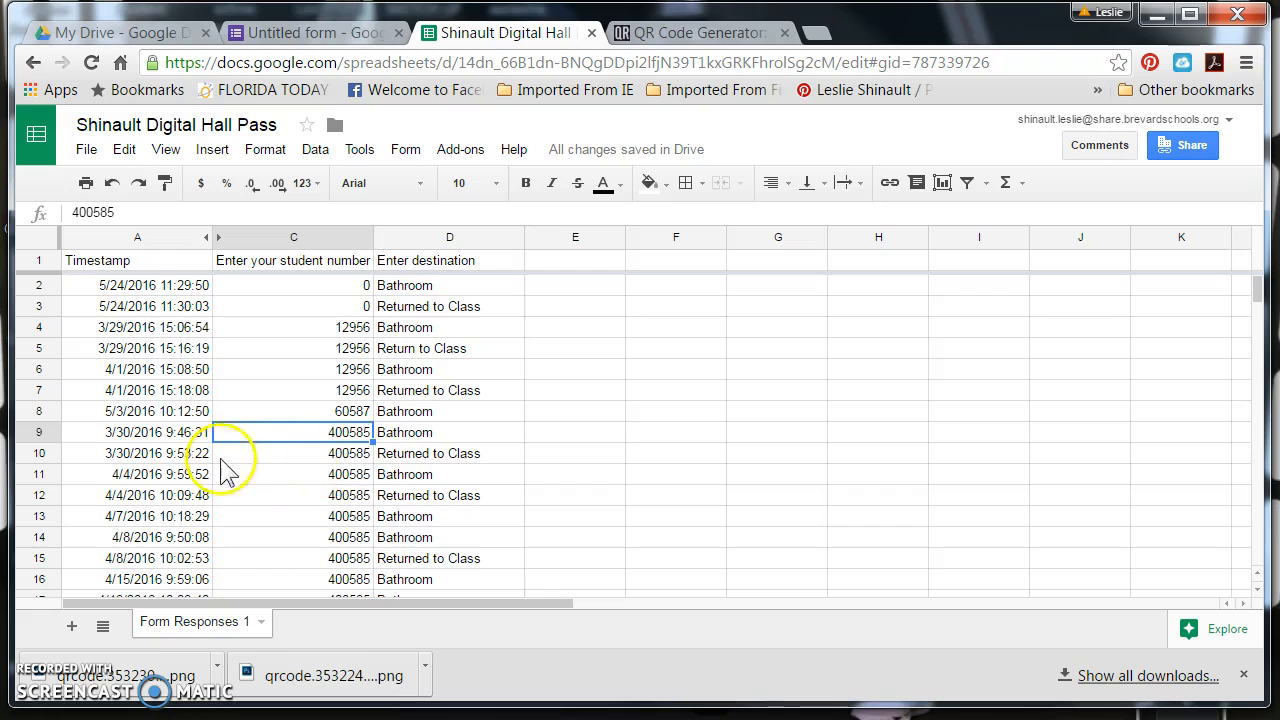
# Examine the timestamps of one student's successive bathroom trips and returns to class, starting from row 9
pyautogui.click(185, 440)
pyautogui.scroll(-2, 186, 478)
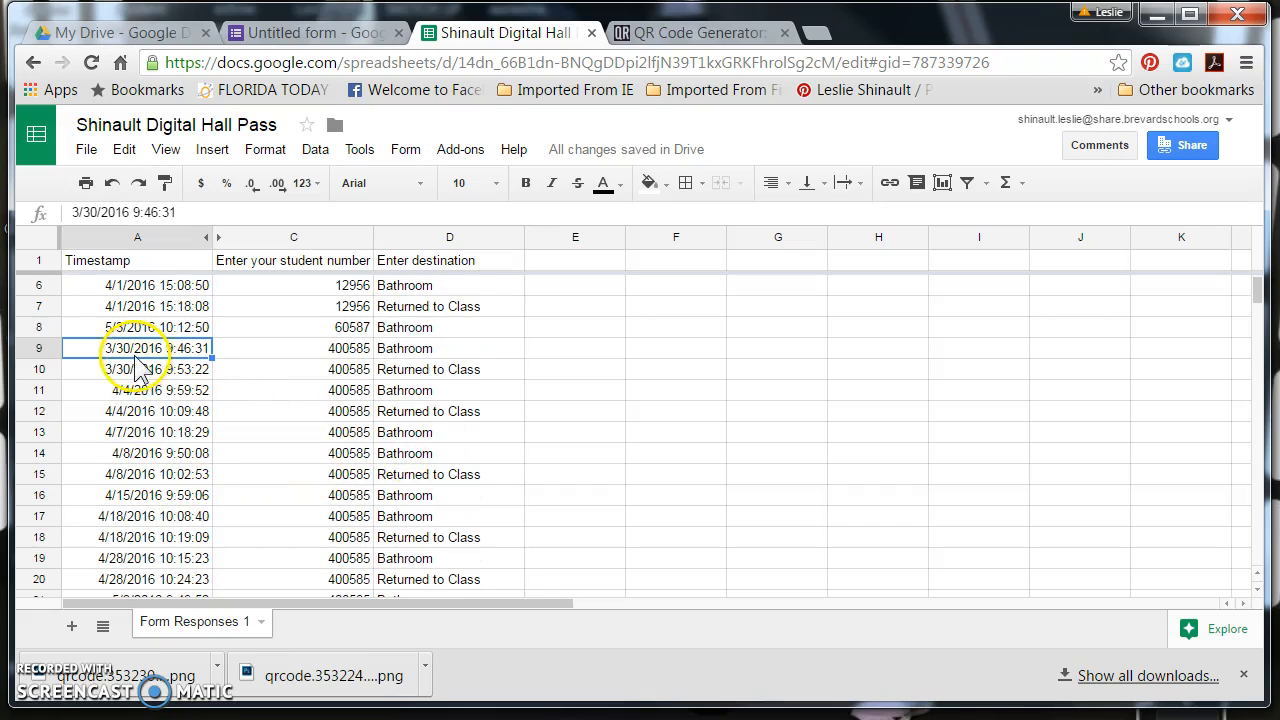
pyautogui.click(145, 393)
pyautogui.click(145, 411)
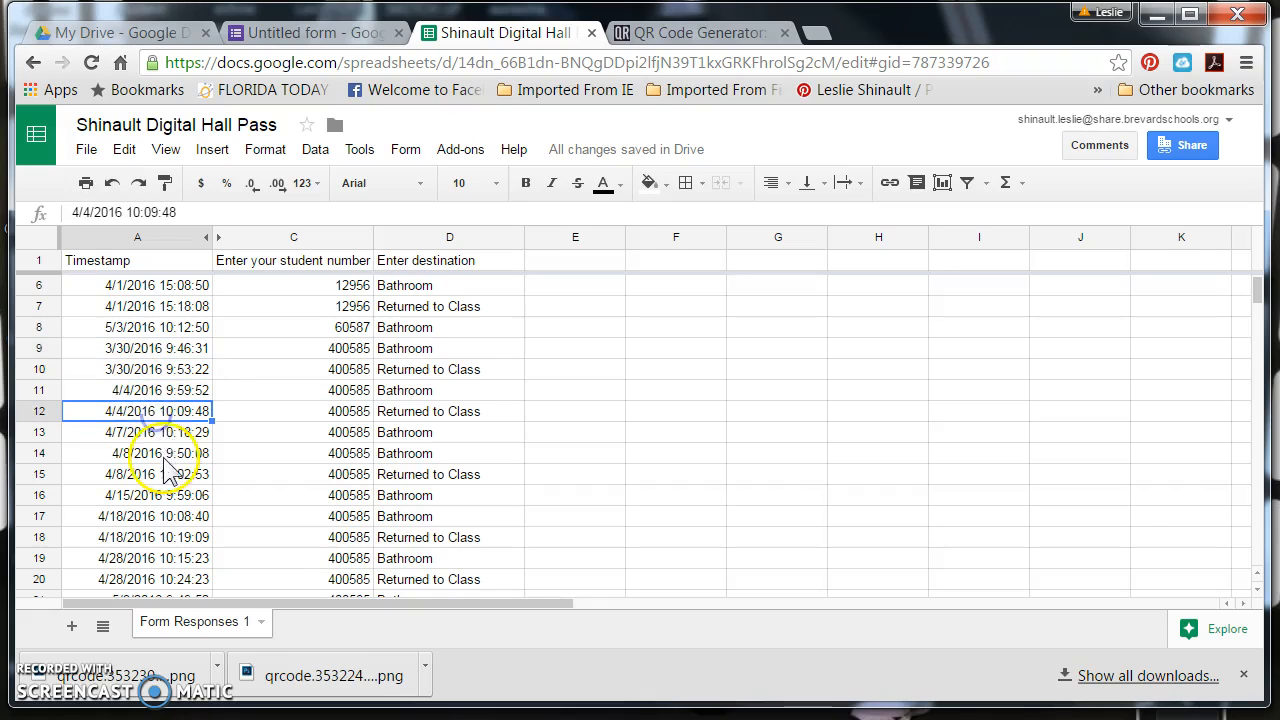
pyautogui.click(155, 432)
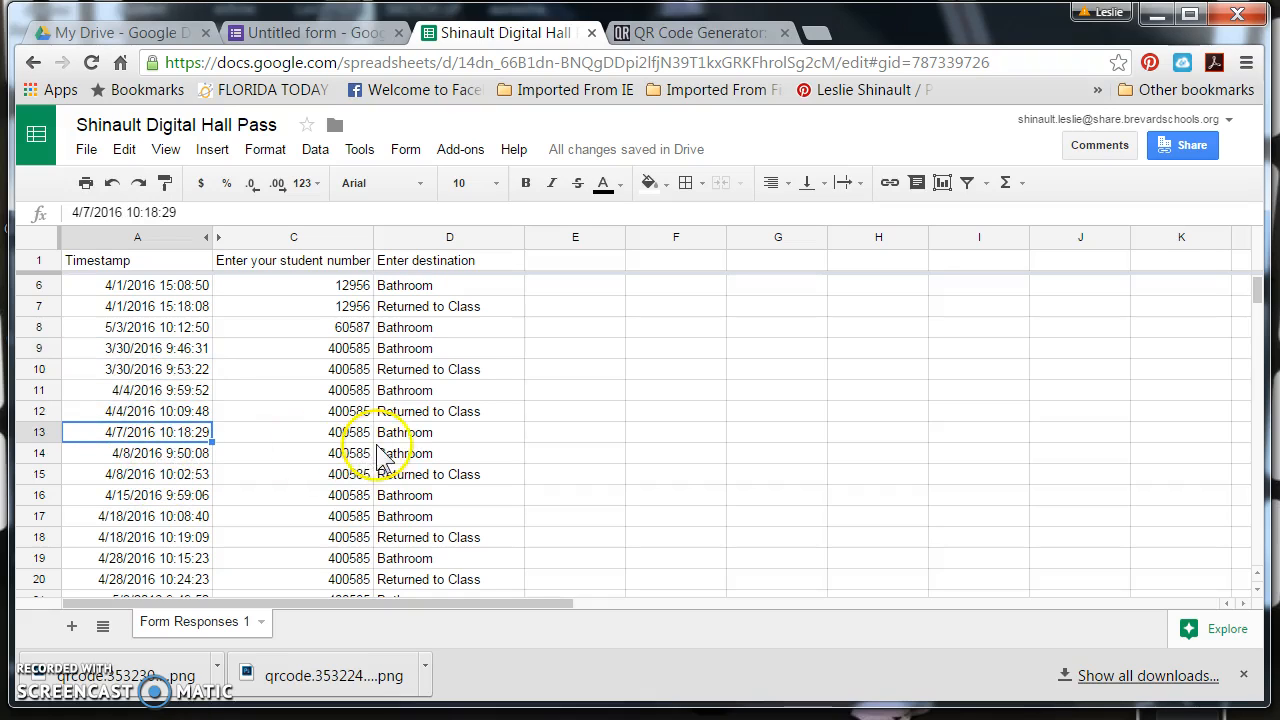
pyautogui.click(174, 456)
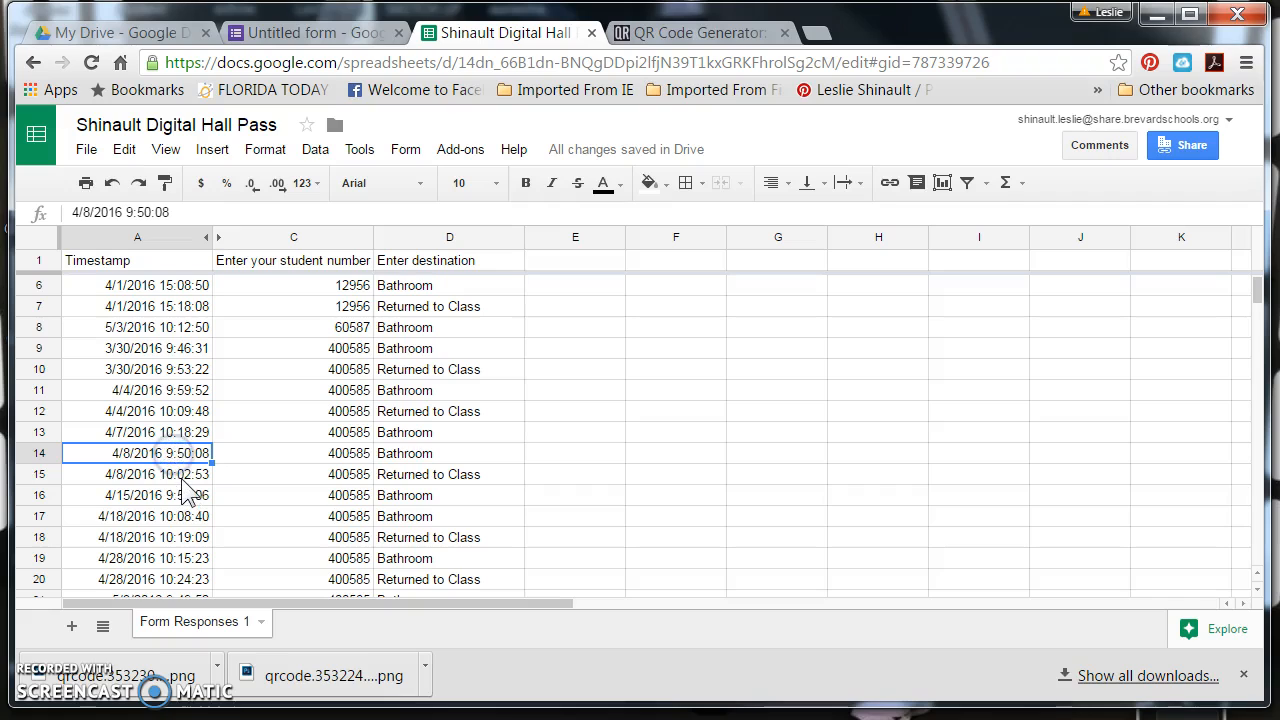
pyautogui.click(183, 477)
pyautogui.scroll(-2, 183, 478)
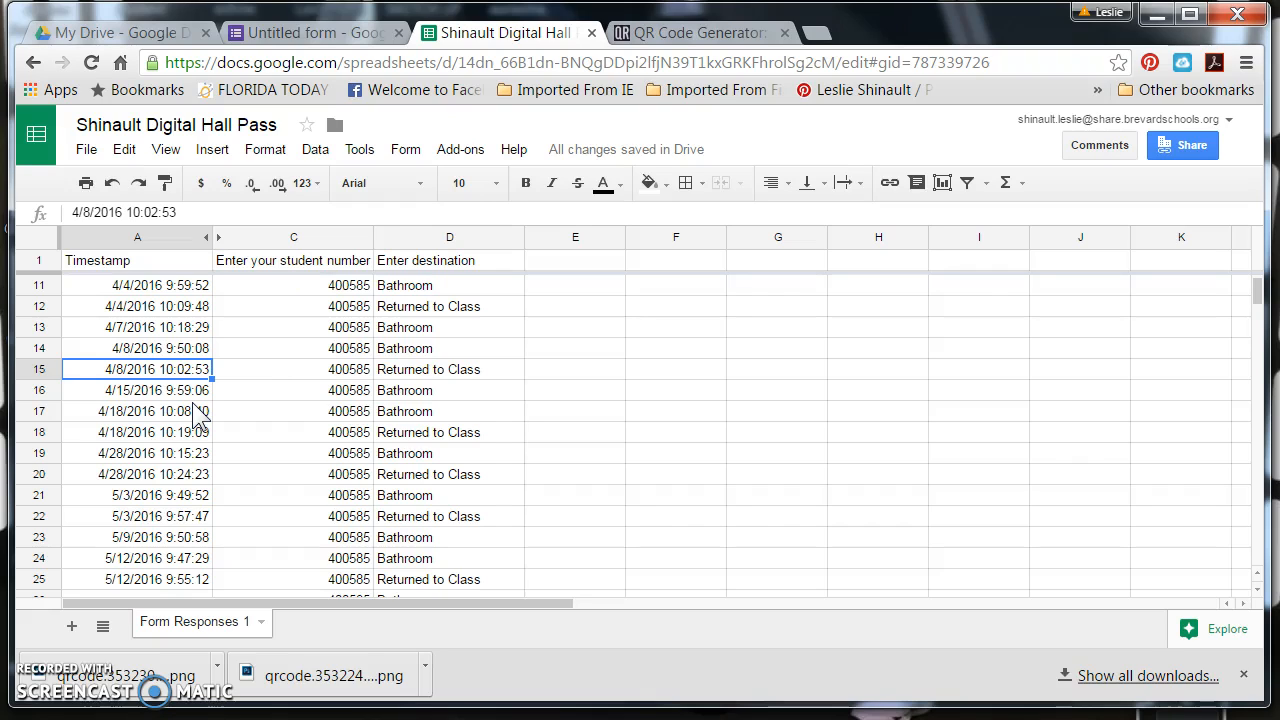
pyautogui.scroll(3, 230, 412)
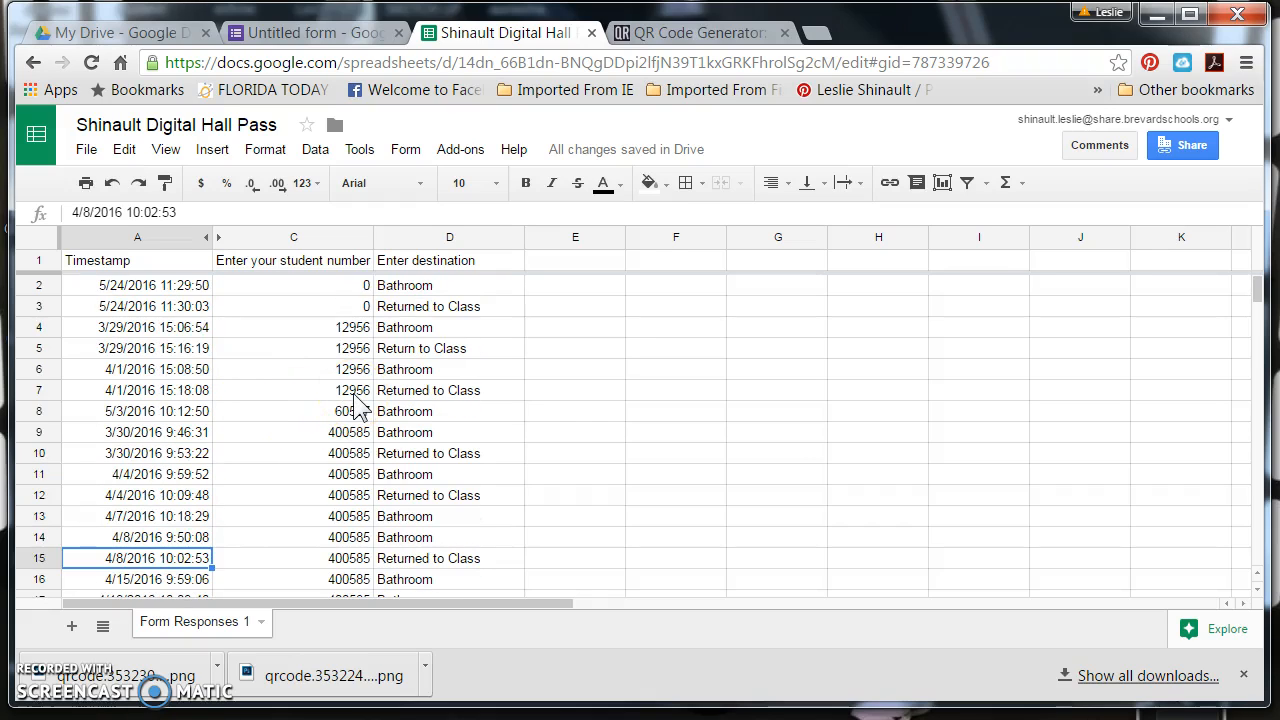
# Examine how often each student number recurs down the sorted response sheet, starting from row 4
pyautogui.click(347, 329)
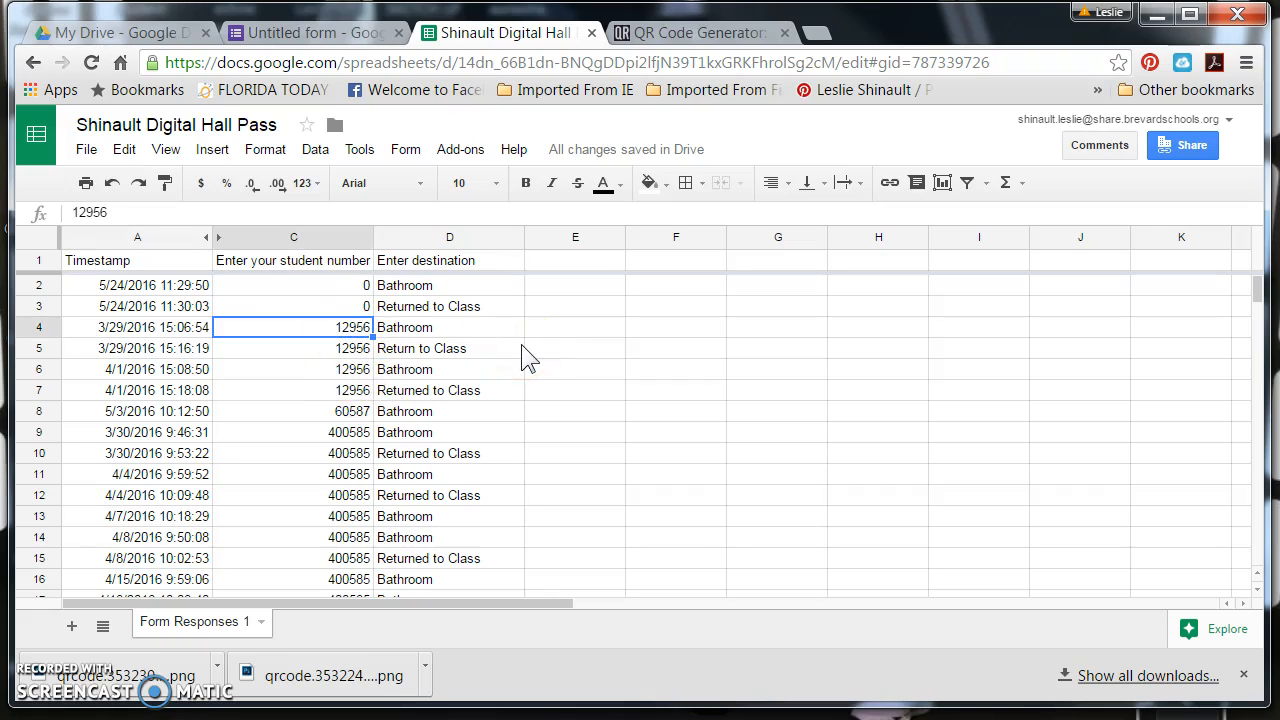
pyautogui.moveTo(369, 493); pyautogui.dragTo(376, 592)
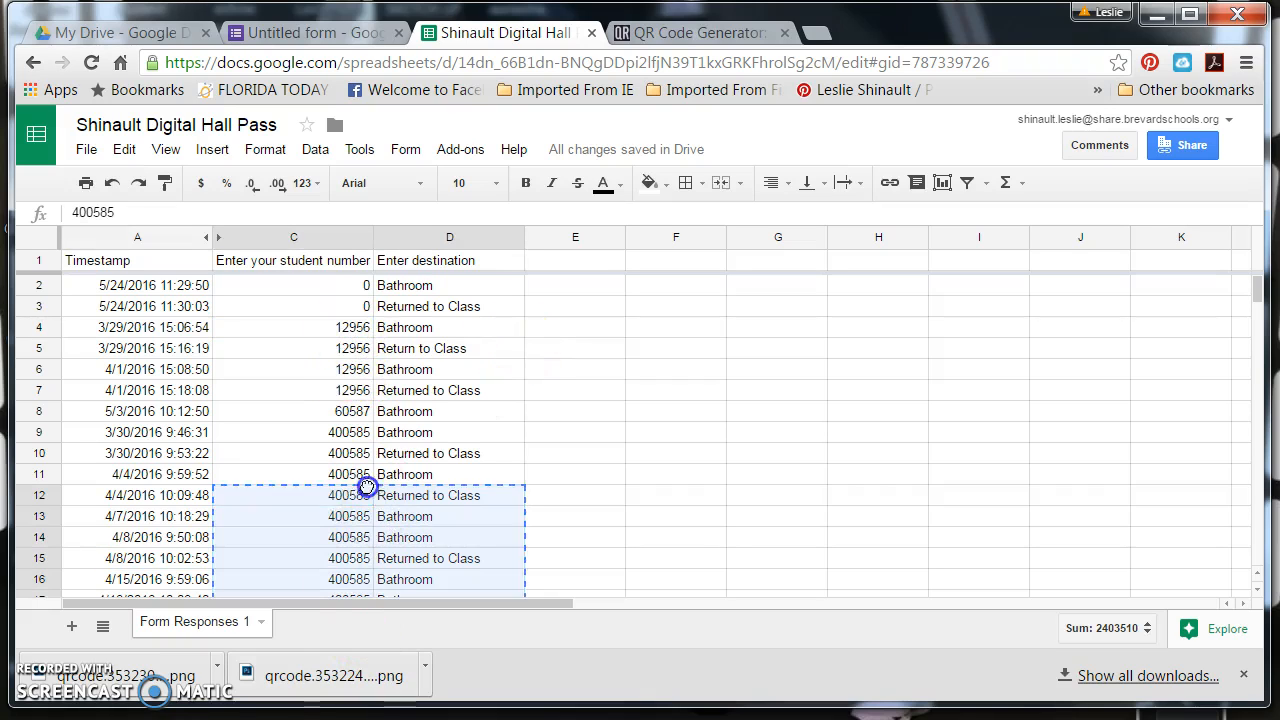
pyautogui.scroll(-4, 350, 443)
pyautogui.scroll(-9, 350, 455)
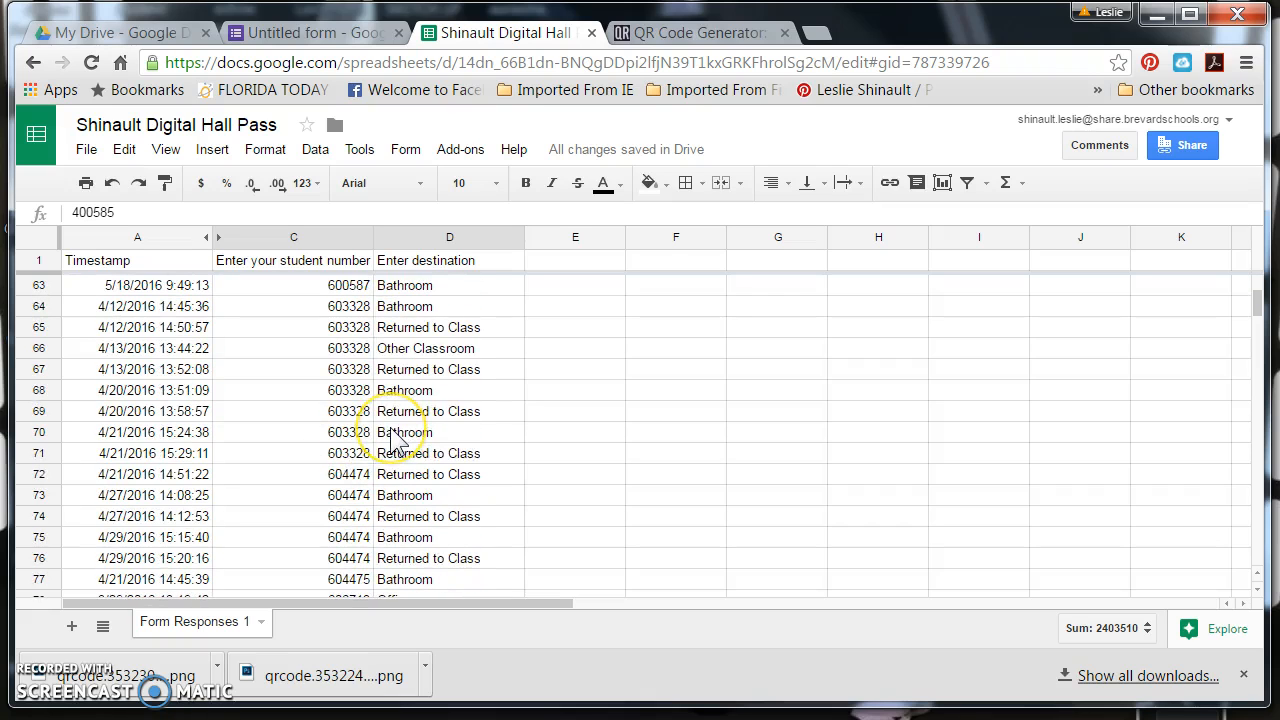
pyautogui.scroll(3, 397, 440)
pyautogui.scroll(15, 397, 440)
pyautogui.click(343, 369)
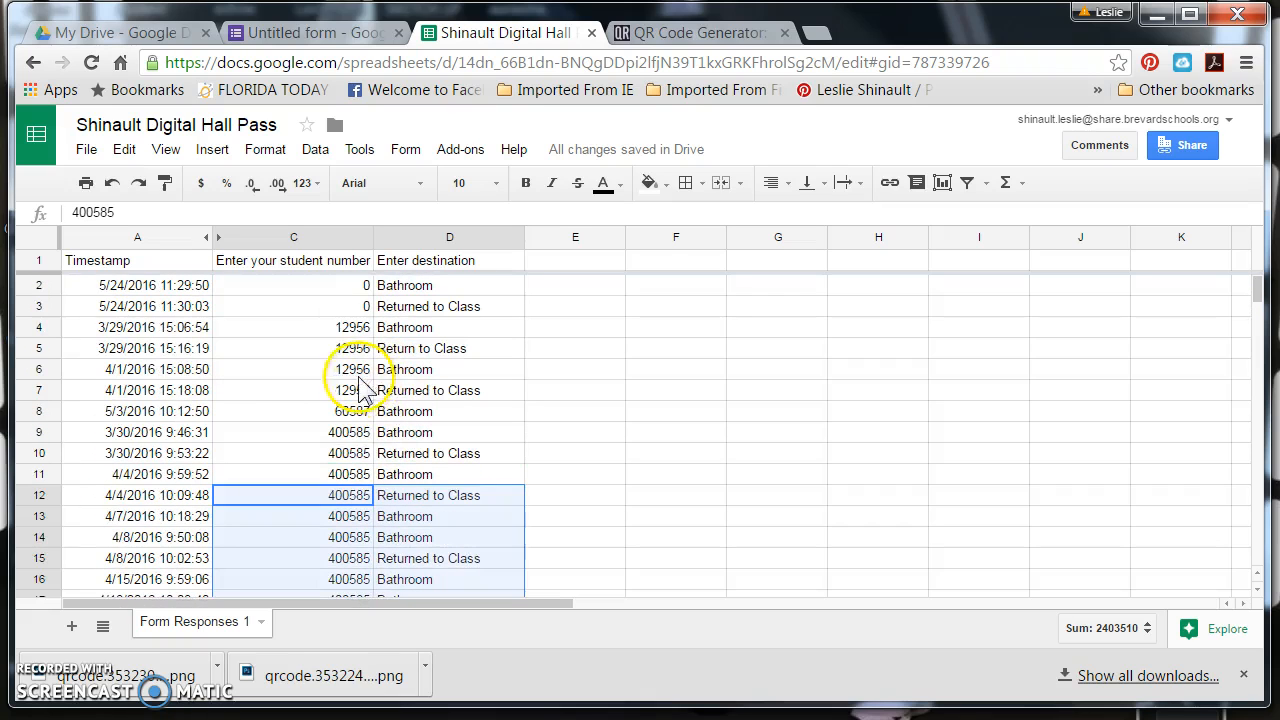